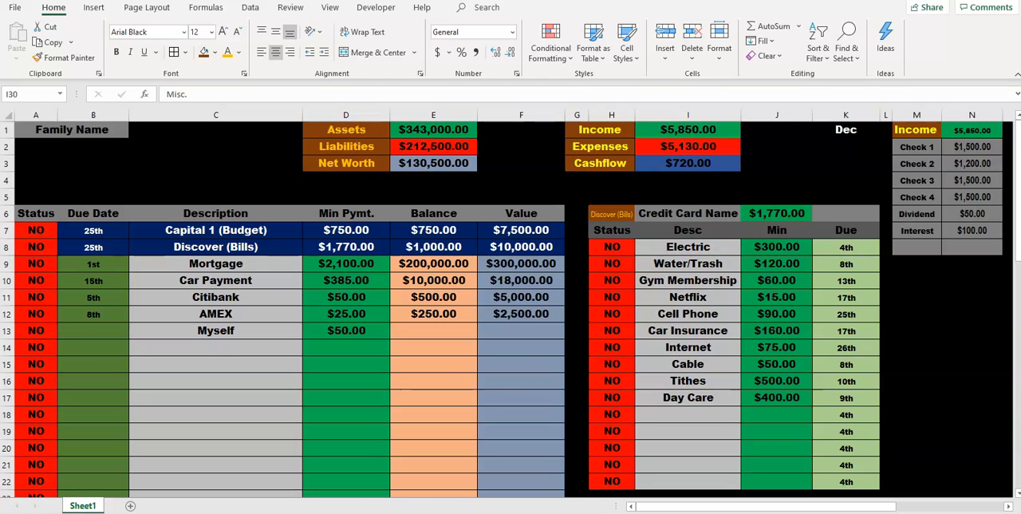
Step: Enter the label "Req Ck" in cell A3
left_click(216, 163)
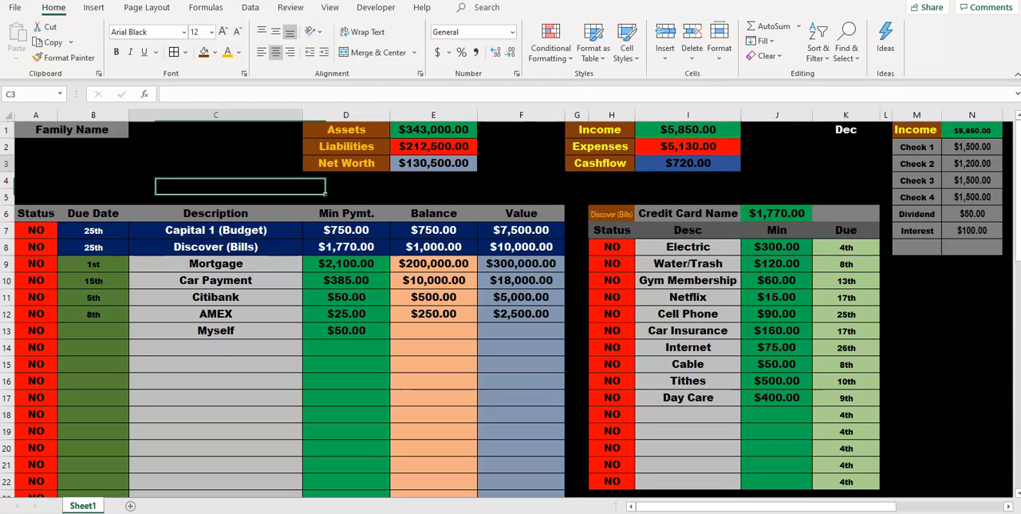
left_click(93, 181)
left_click_drag(93, 181, 90, 164)
left_click(36, 164)
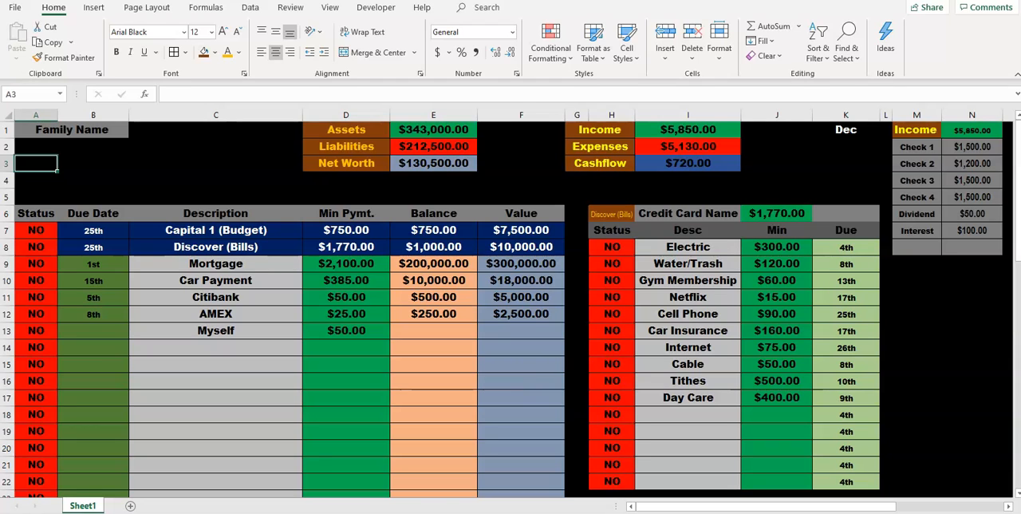
type("Req C")
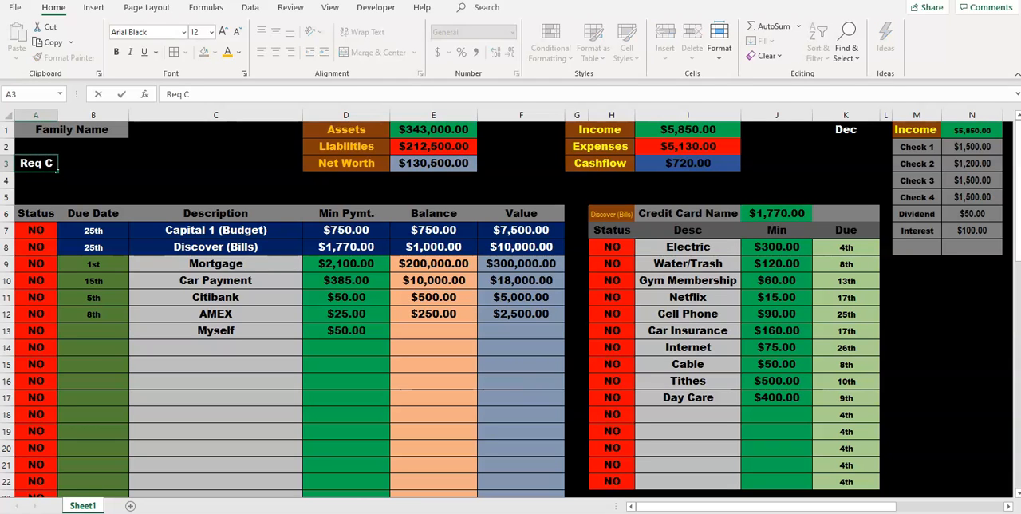
type("k")
key("Tab")
key("Return")
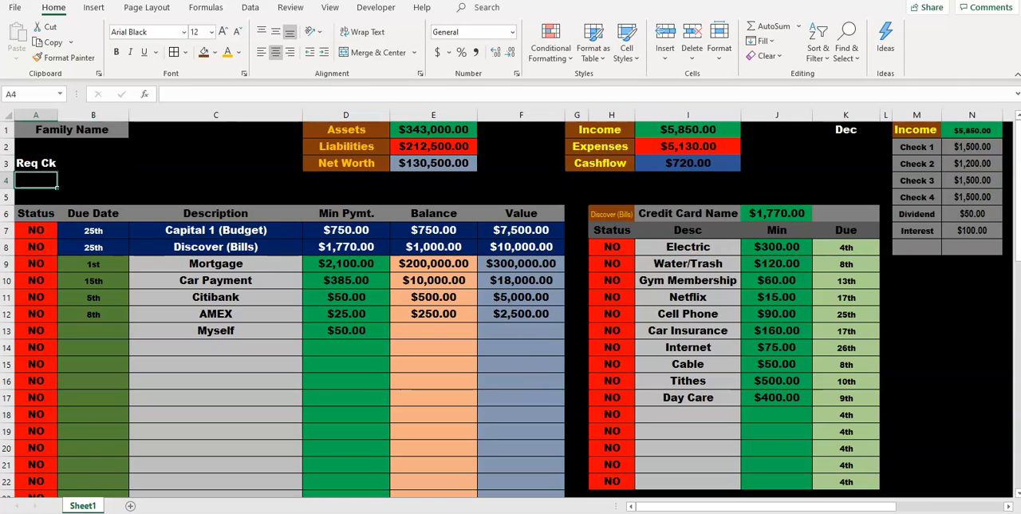
Step: Enter the label "Transfer to LOC" in cell A4
type("Tran")
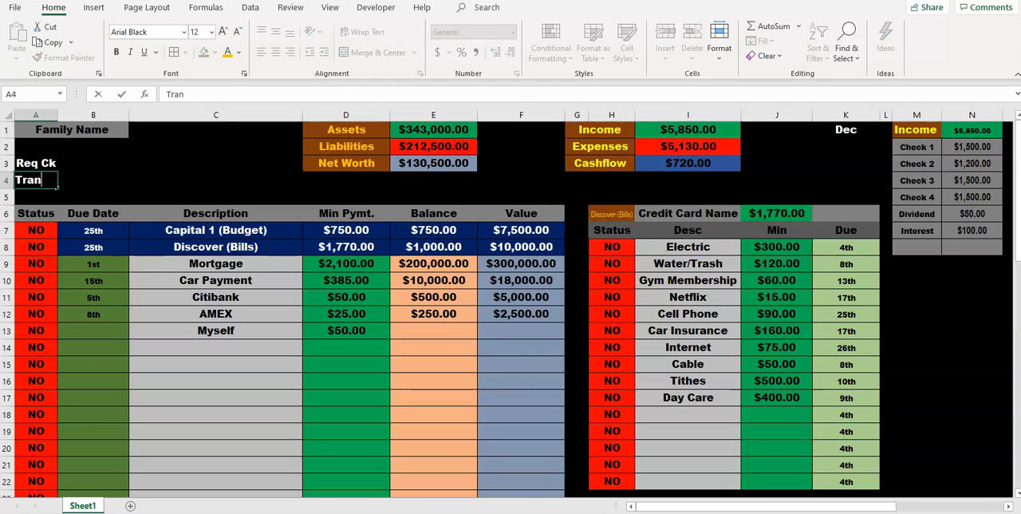
type("sfer")
key("Return")
left_click(93, 180)
left_click(35, 180)
left_click(201, 94)
type("to LOC")
Step: Change the label in cell A3 to "Req Checking amt."
left_click(36, 162)
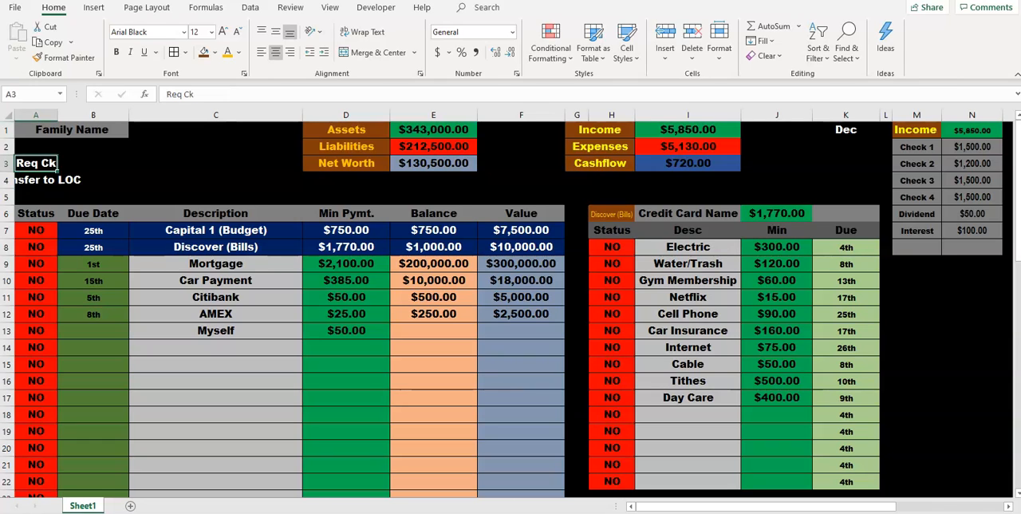
left_click(198, 95)
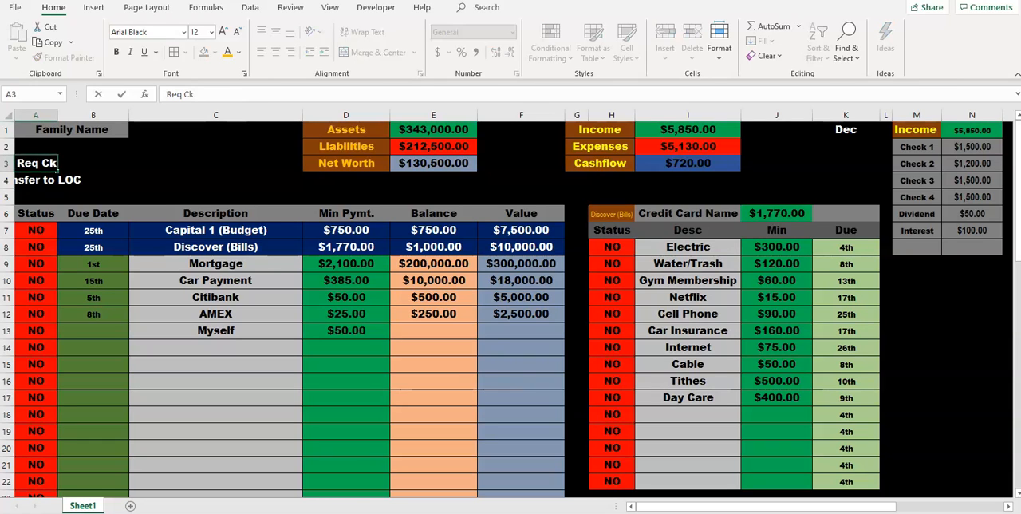
key("BackSpace")
type("hecking a")
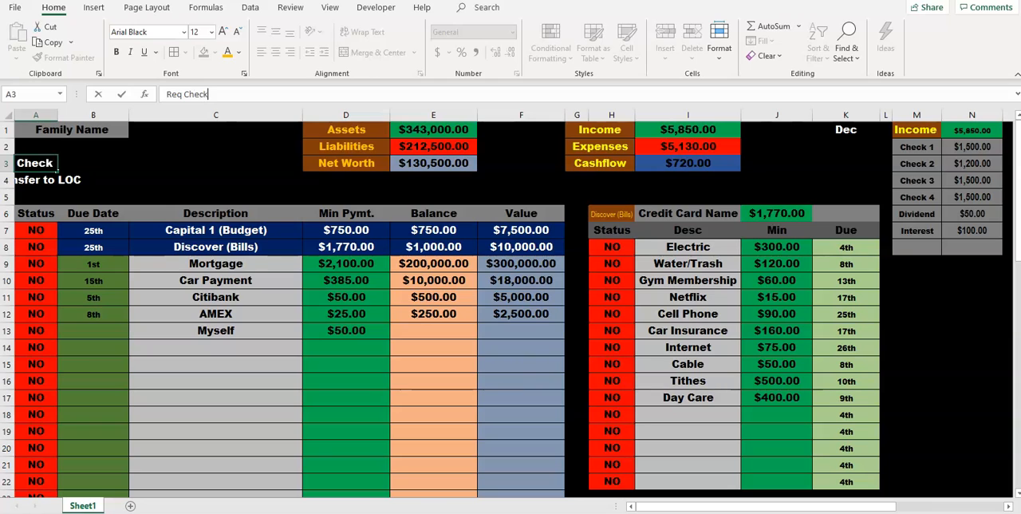
type("mt.")
key("Return")
Step: Merge and center each of the two labels in rows 3 and 4 across columns A and B
left_click_drag(89, 164, 43, 180)
left_click(373, 53)
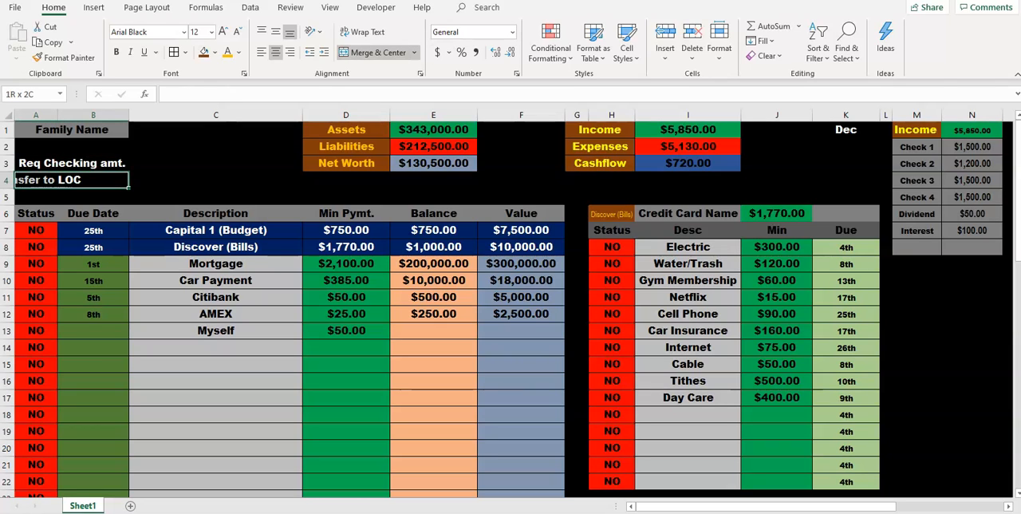
left_click(373, 53)
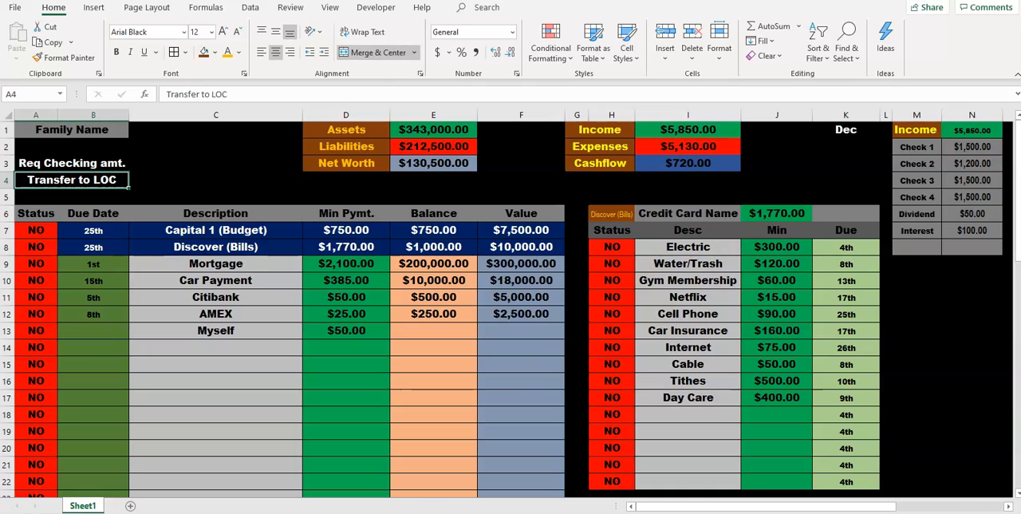
Step: Fill cells C3 and C4 beside the two labels with light green
left_click(215, 163)
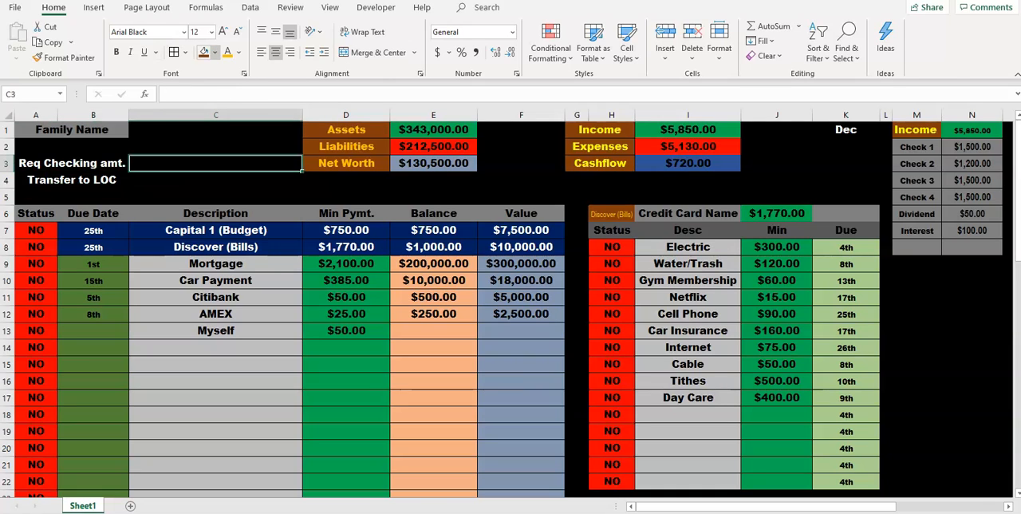
left_click(214, 52)
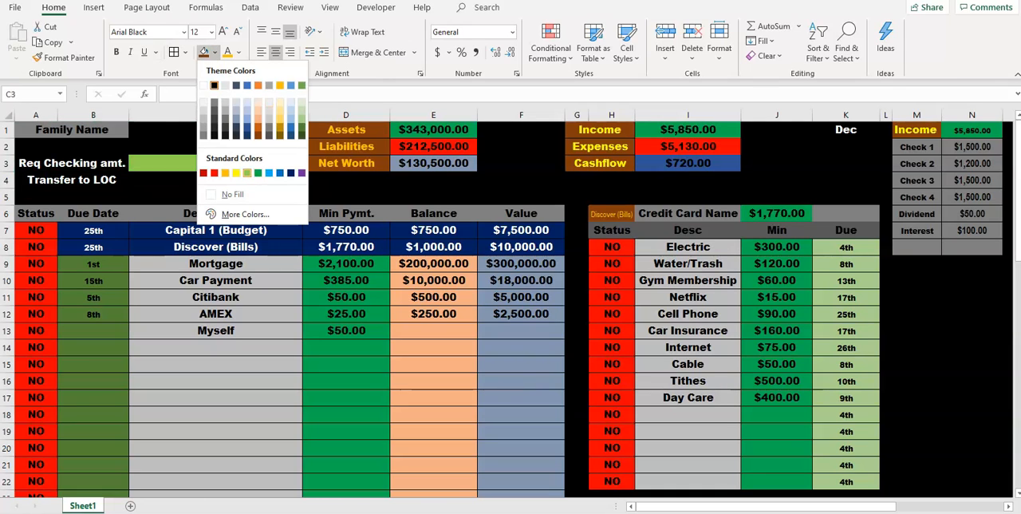
left_click(247, 172)
left_click(215, 180)
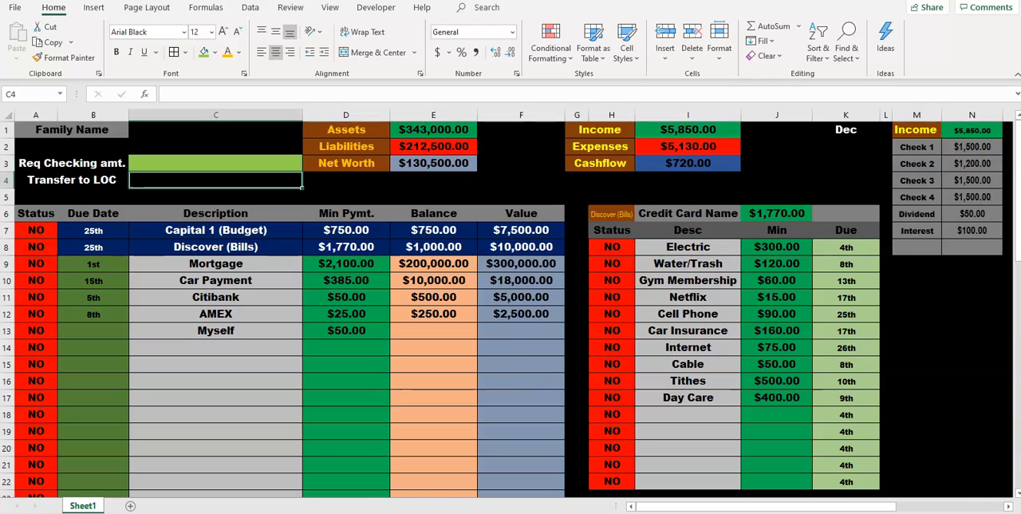
left_click(204, 53)
Step: Give the "Req Checking amt." and "Transfer to LOC" labels a gray fill and black text
left_click_drag(72, 164, 72, 180)
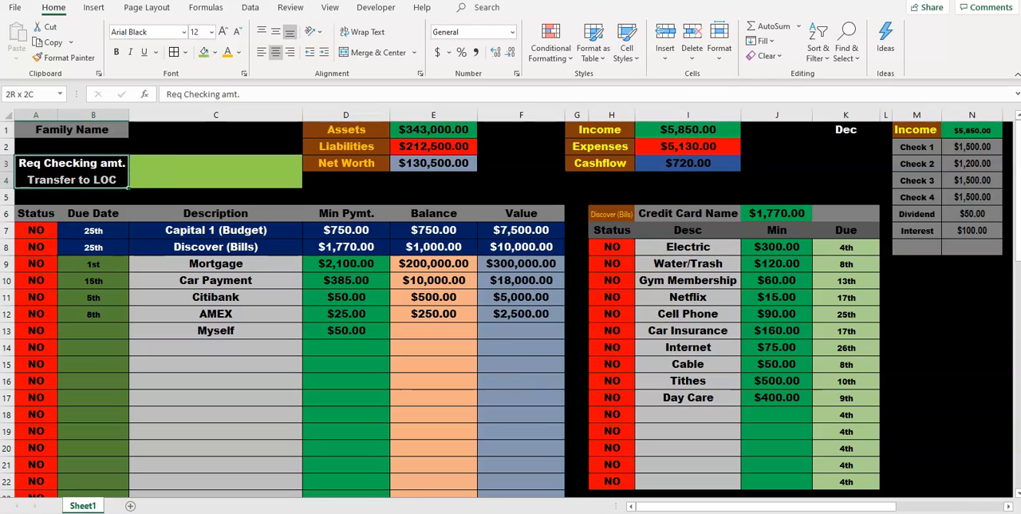
left_click(214, 52)
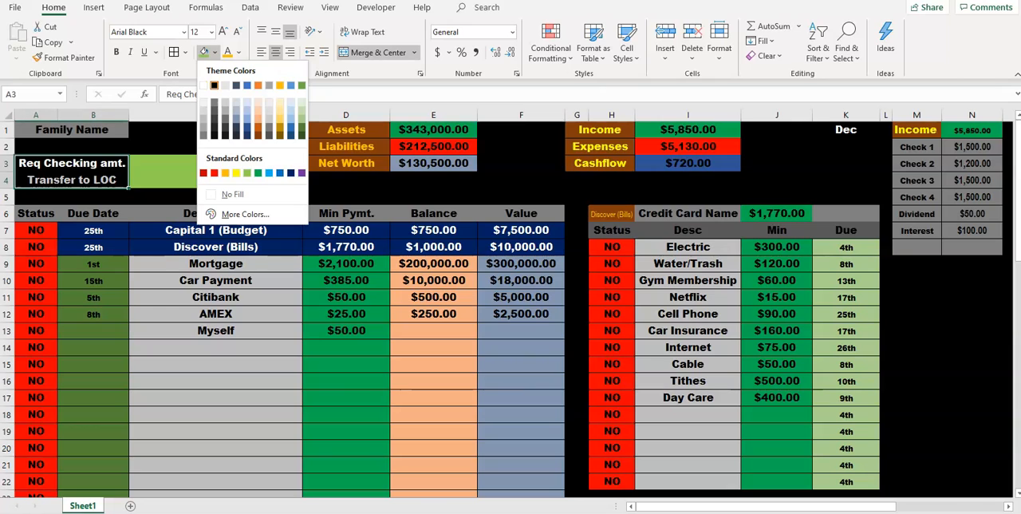
left_click(203, 129)
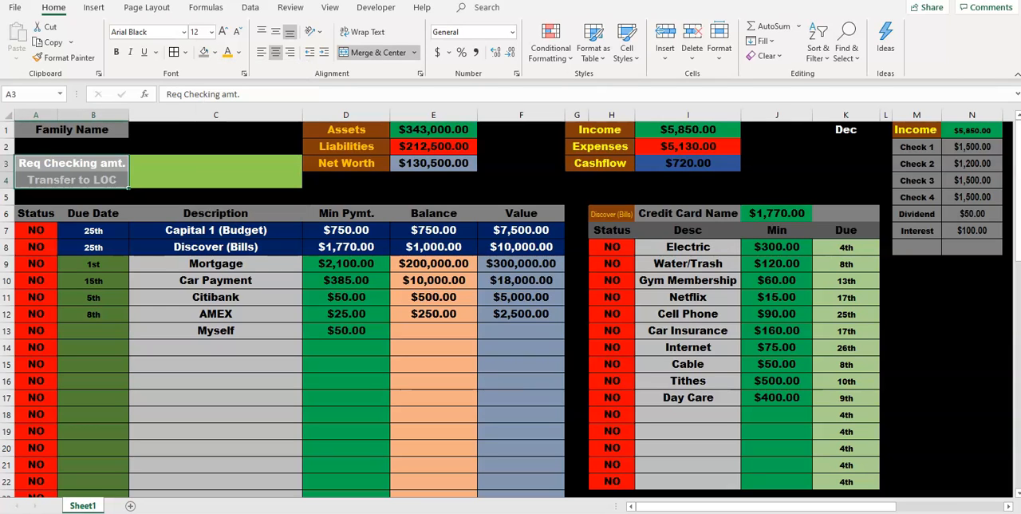
left_click(239, 53)
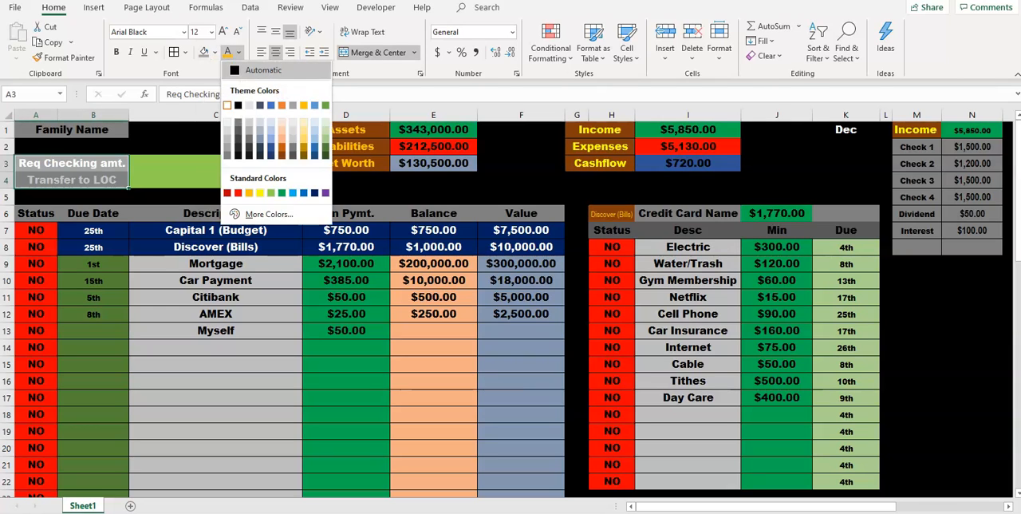
left_click(241, 105)
left_click_drag(71, 162, 216, 180)
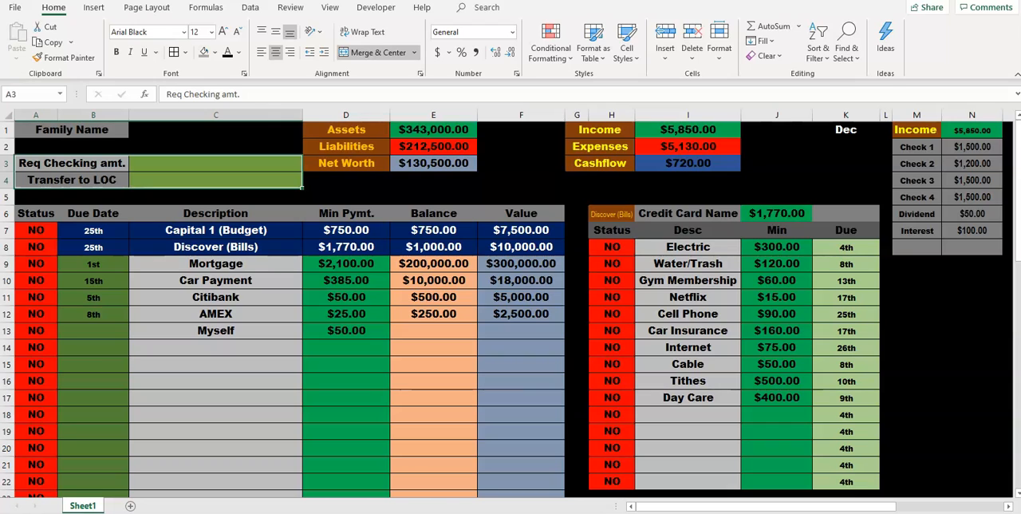
Step: Total the minimum payments in cell C3 with the formula =SUM(D7:D13)
left_click(216, 163)
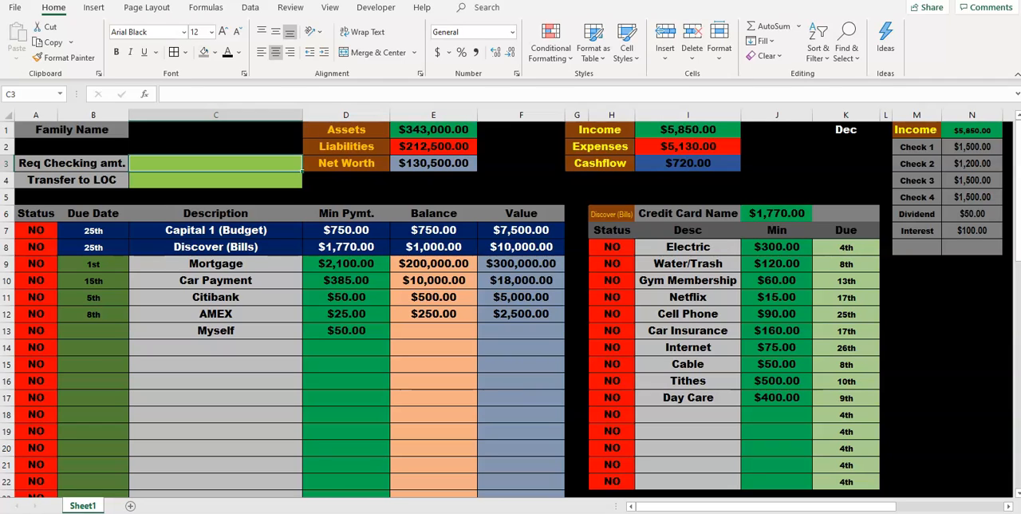
type("=")
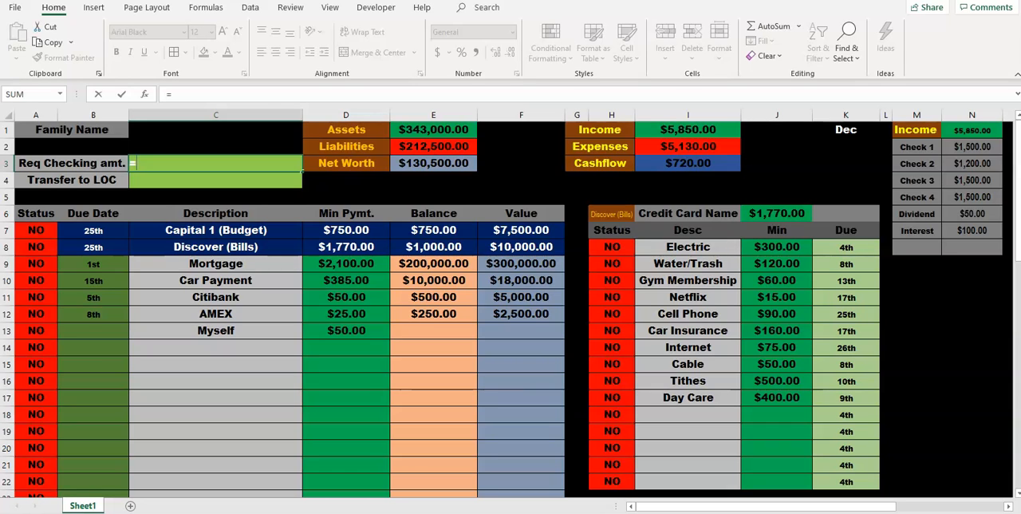
left_click_drag(346, 231, 387, 331)
left_click(136, 162)
type("sum(")
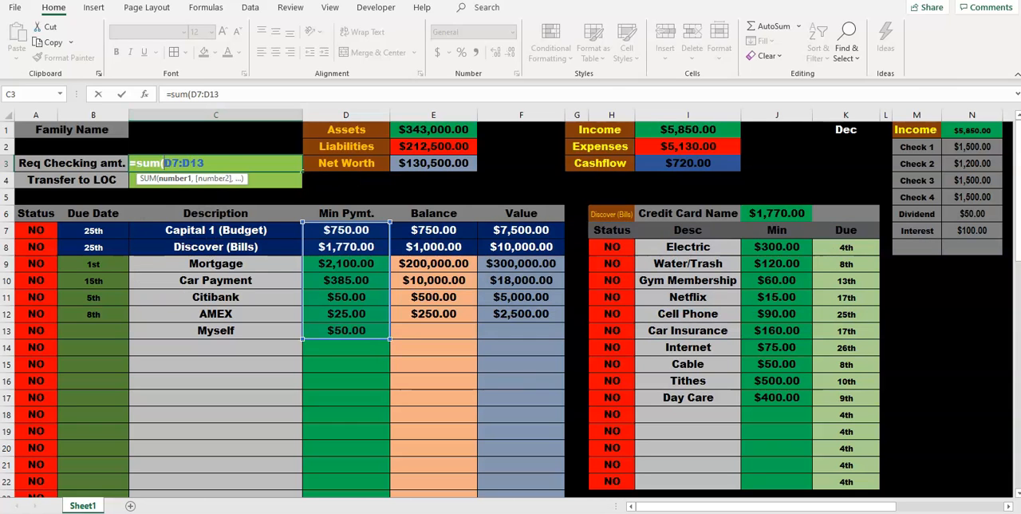
type(")")
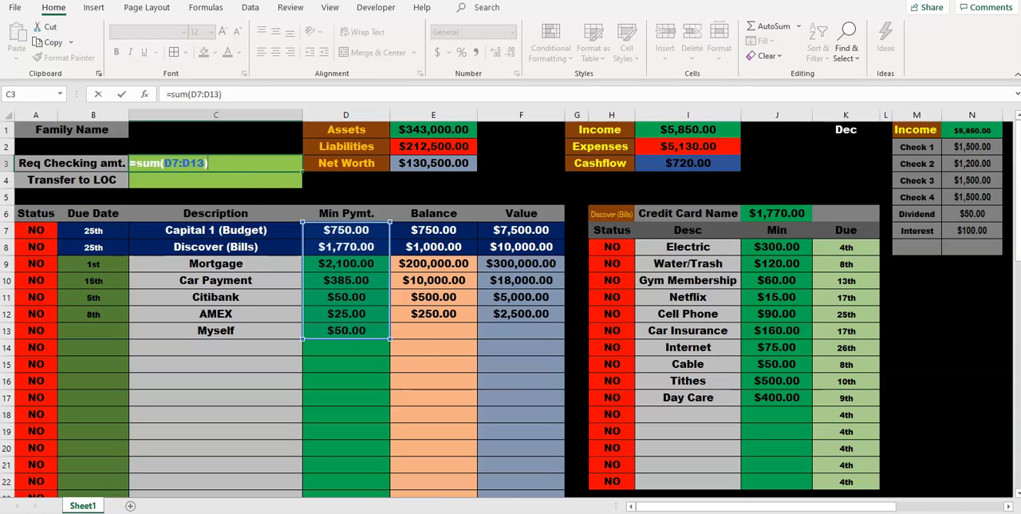
key("Return")
Step: Set the text color of cells C3 and C4 to black
left_click_drag(216, 164, 216, 181)
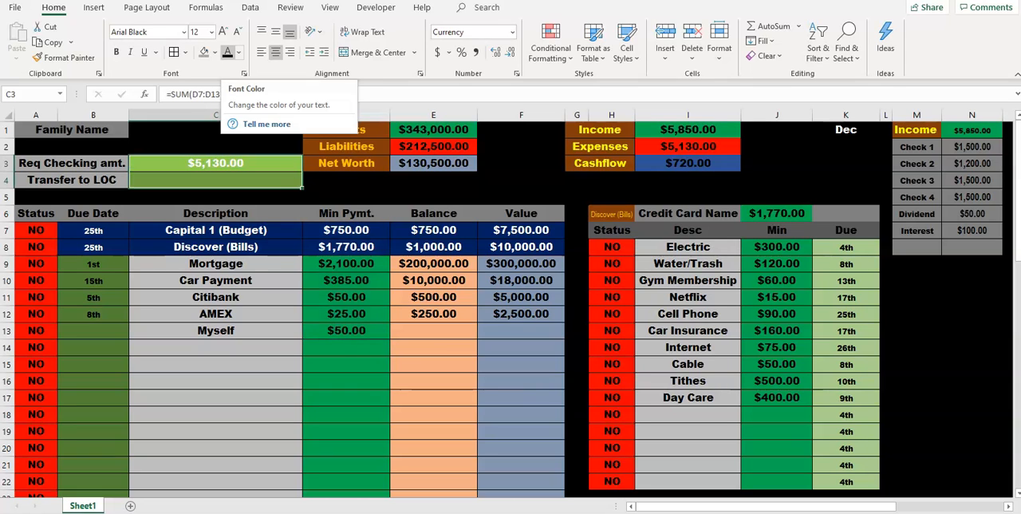
left_click(228, 53)
left_click(215, 181)
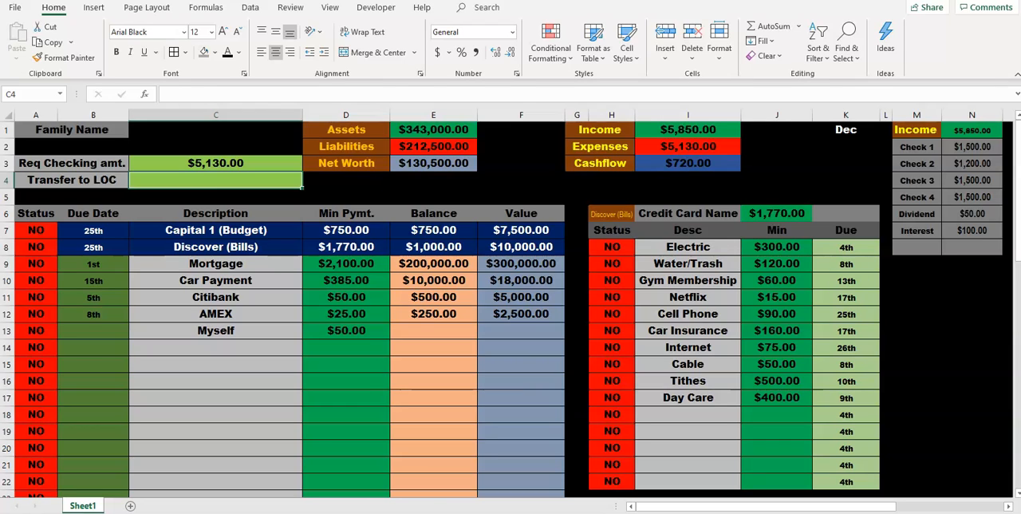
Step: Undo all the labels, formatting and the formula added in rows 3 and 4 of columns A to C
key("ctrl+z")
key("ctrl+z")
key("ctrl+z")
key("ctrl+z")
key("ctrl+z")
key("ctrl+z")
key("ctrl+z")
key("ctrl+z")
key("ctrl+z")
key("ctrl+z")
key("ctrl+z")
key("ctrl+z")
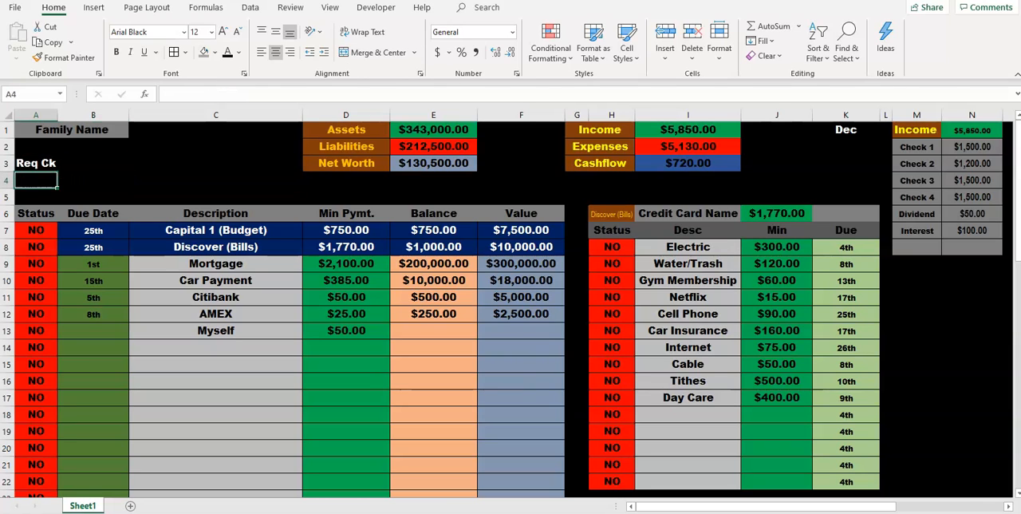
key("ctrl+z")
key("ctrl+z")
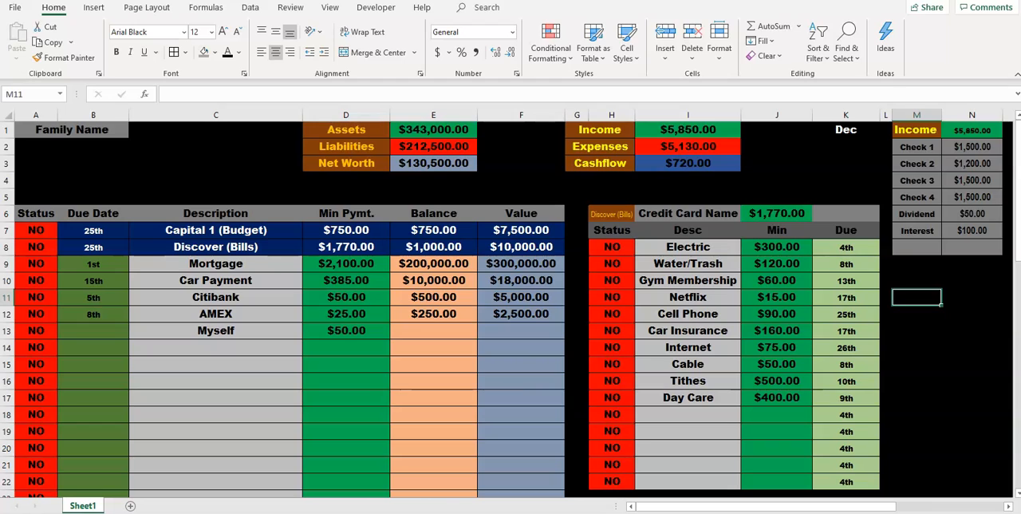
Step: Enter the heading "Checking" in cell M11, below the Income table
type("Ck")
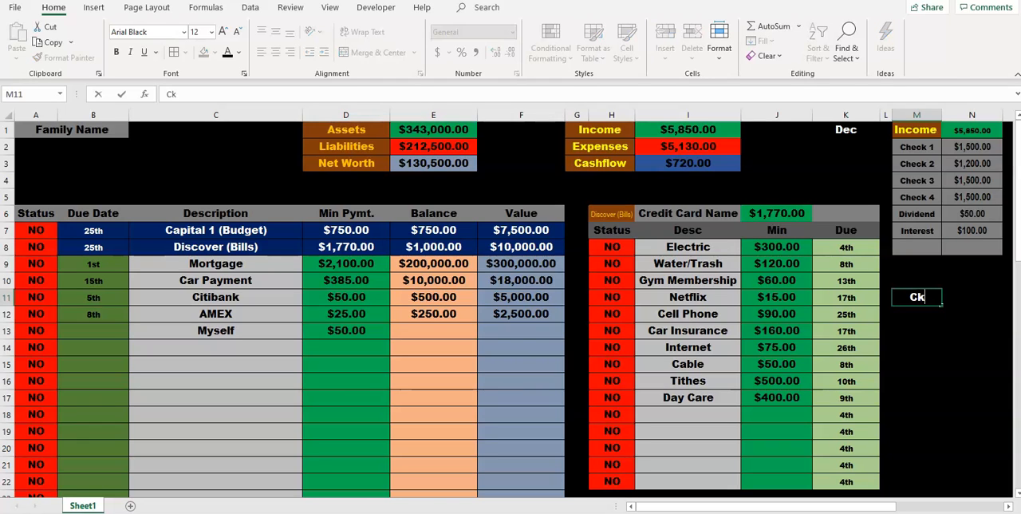
type(" AM")
key("BackSpace")
type("mt")
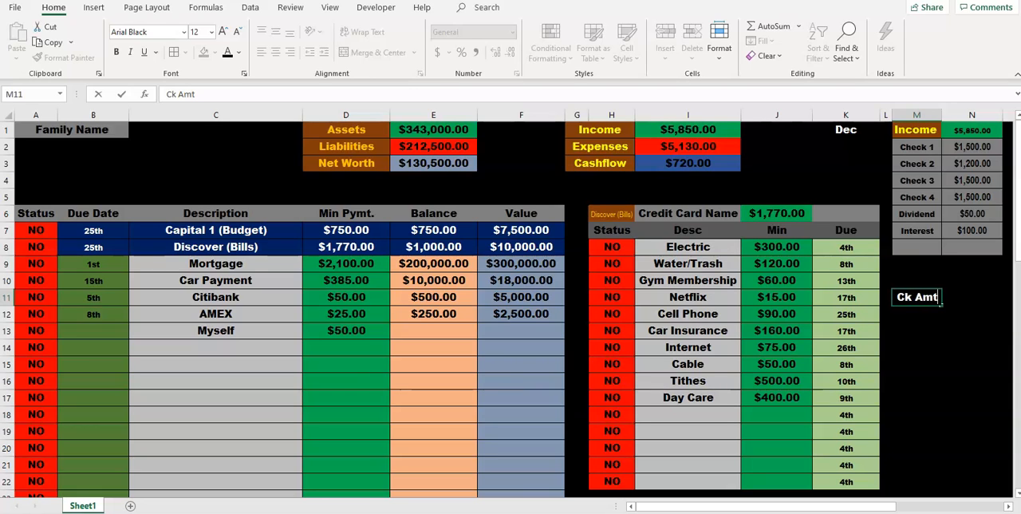
key("BackSpace")
key("BackSpace")
key("BackSpace")
key("BackSpace")
key("BackSpace")
type("hecking")
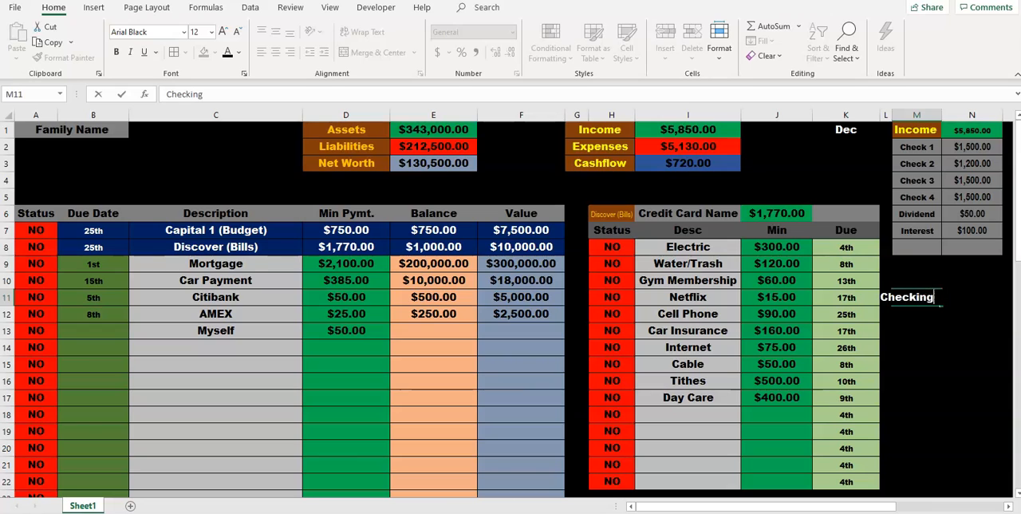
key("Return")
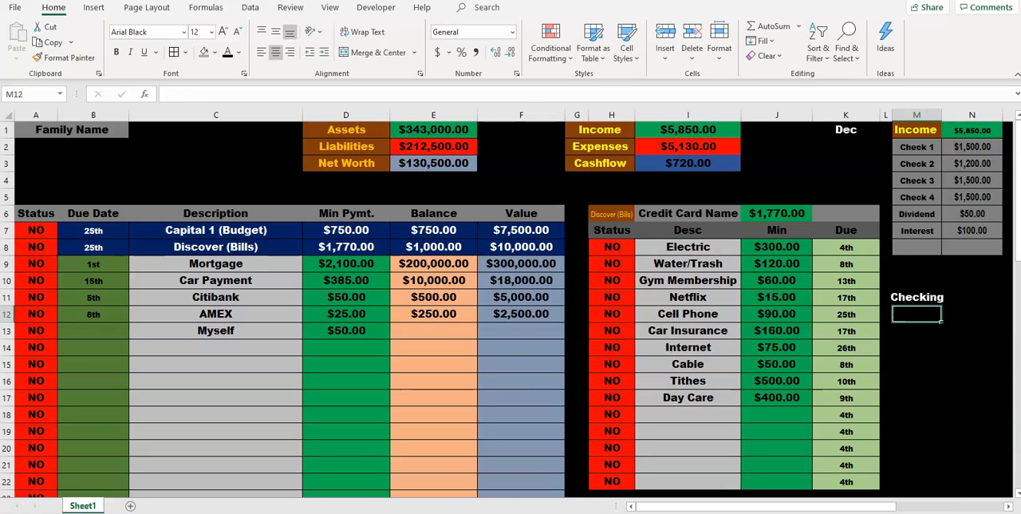
Step: Enter the labels "Req" in cell M12 and "Trans." in cell M13
type("Req")
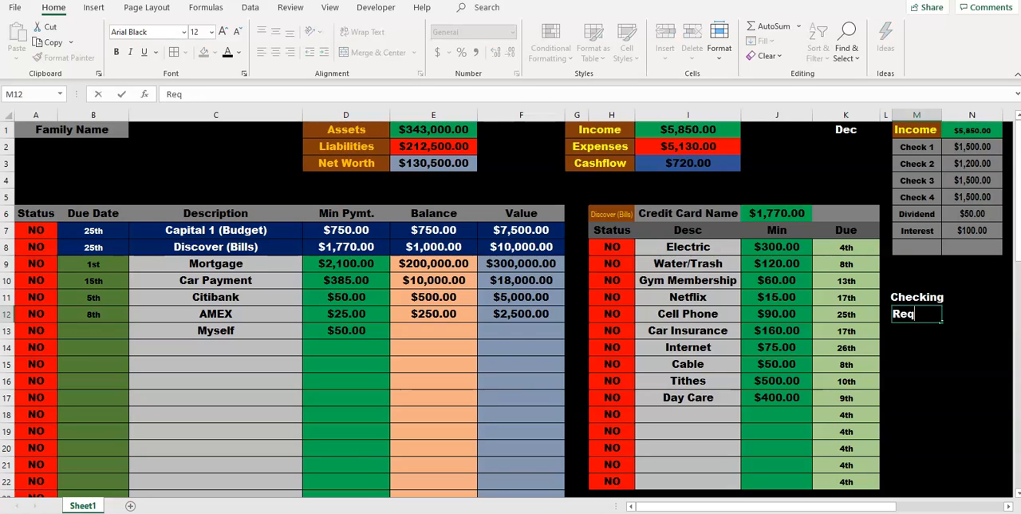
key("Return")
type("Trans")
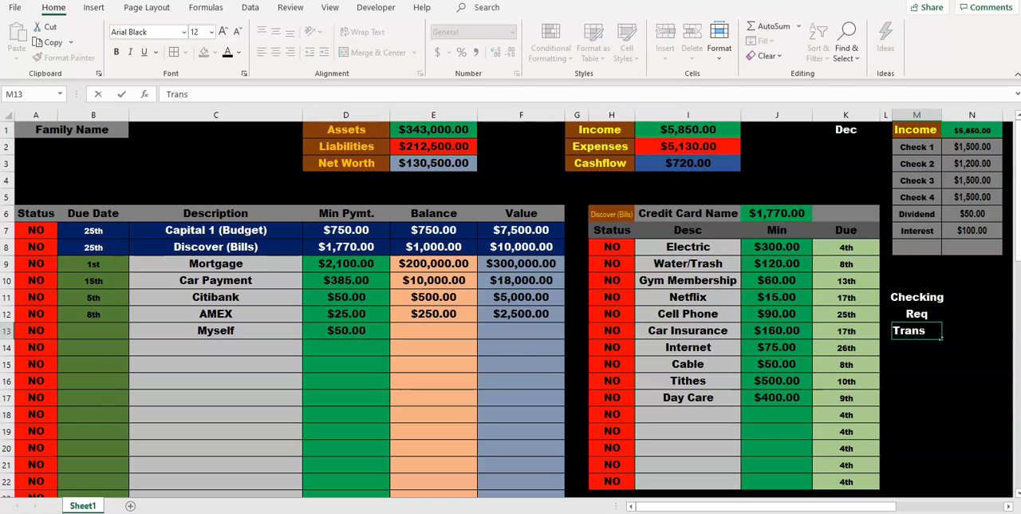
type(".")
Step: Fill the Checking block, cells M11:N13, with gray
left_click(972, 298)
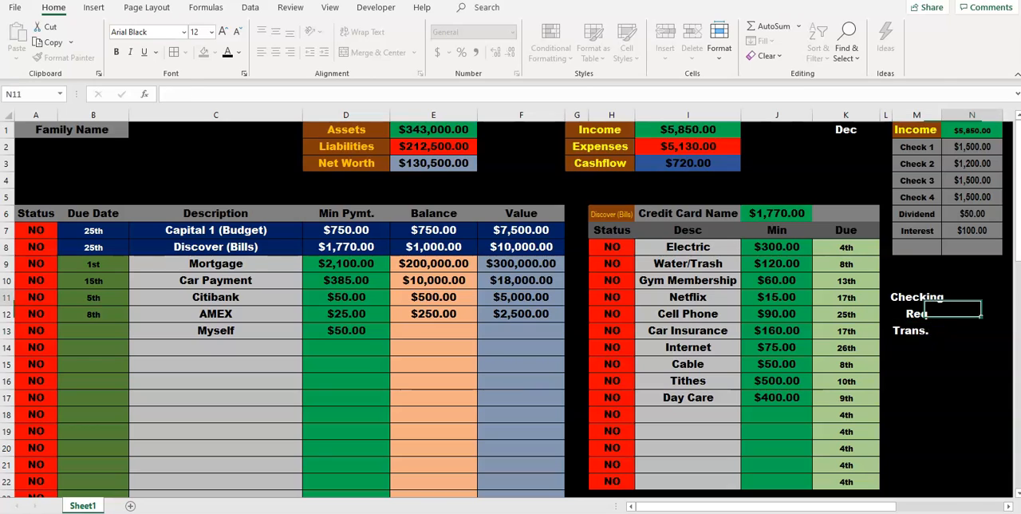
left_click_drag(917, 297, 975, 332)
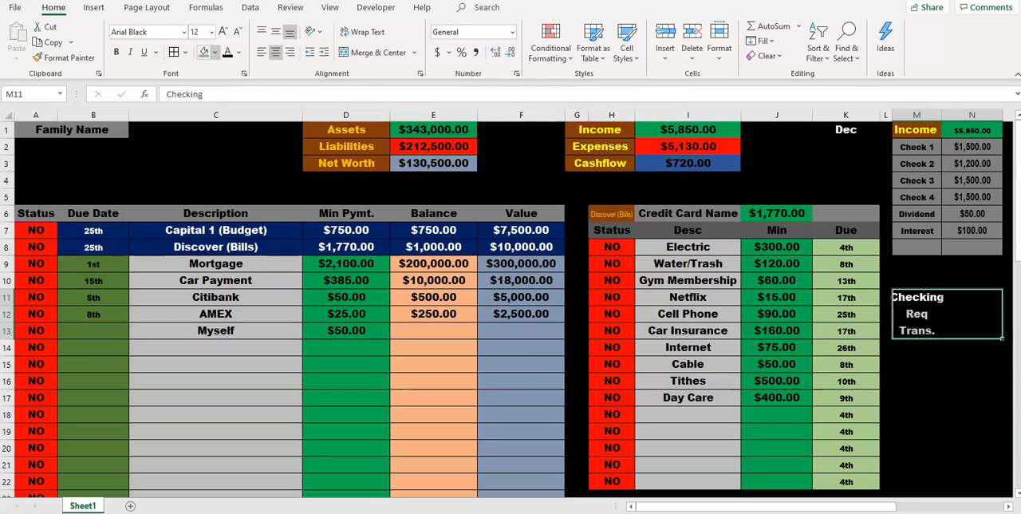
left_click(214, 51)
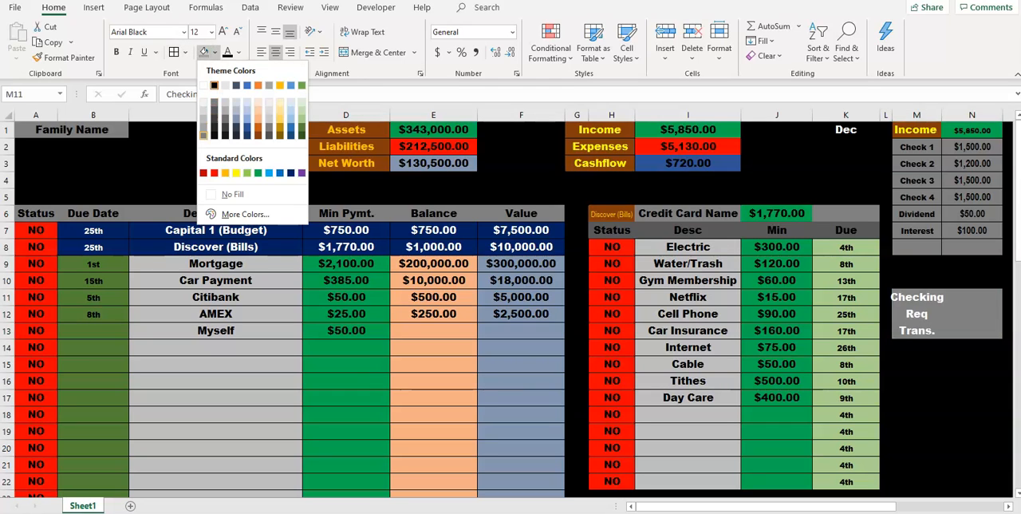
left_click(214, 103)
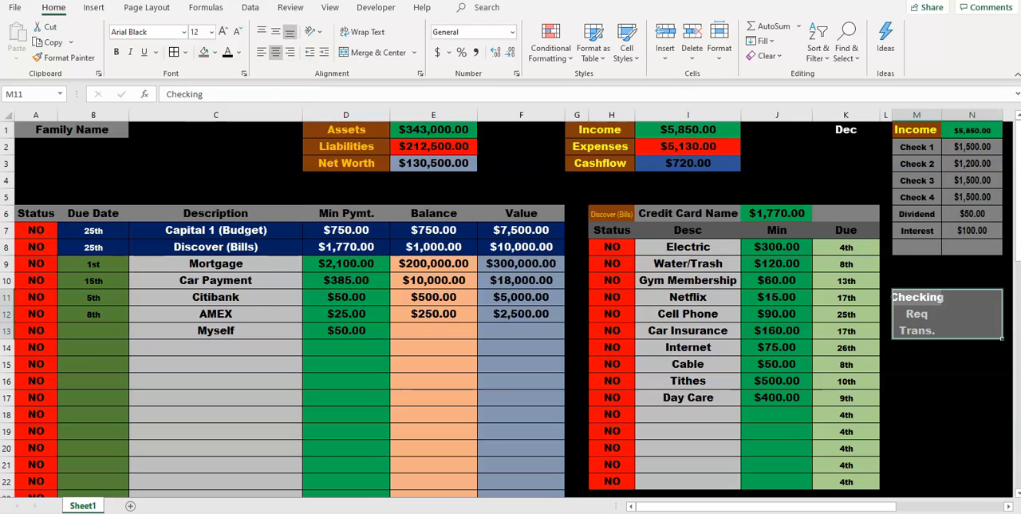
Step: Set the text of cells M11:N13 to black and add borders around all their cells
left_click(211, 32)
left_click(212, 32)
left_click(227, 52)
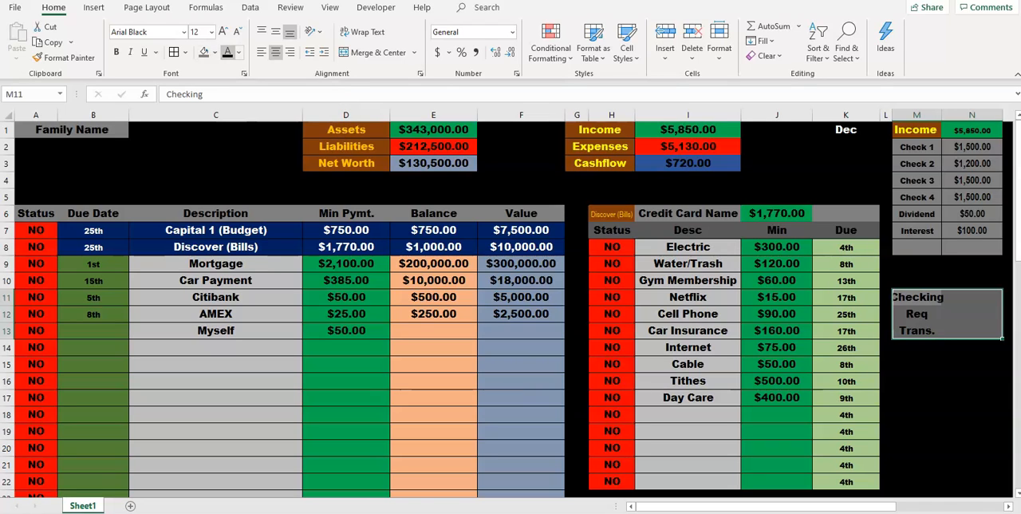
left_click(174, 53)
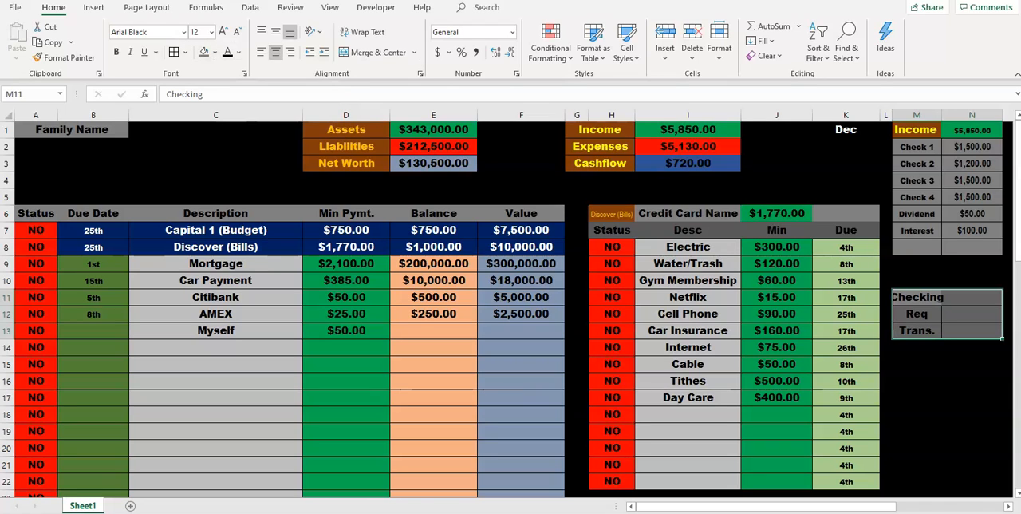
Step: Set the font of the labels in cells M11:M13 to Arial Narrow
left_click_drag(916, 296, 918, 330)
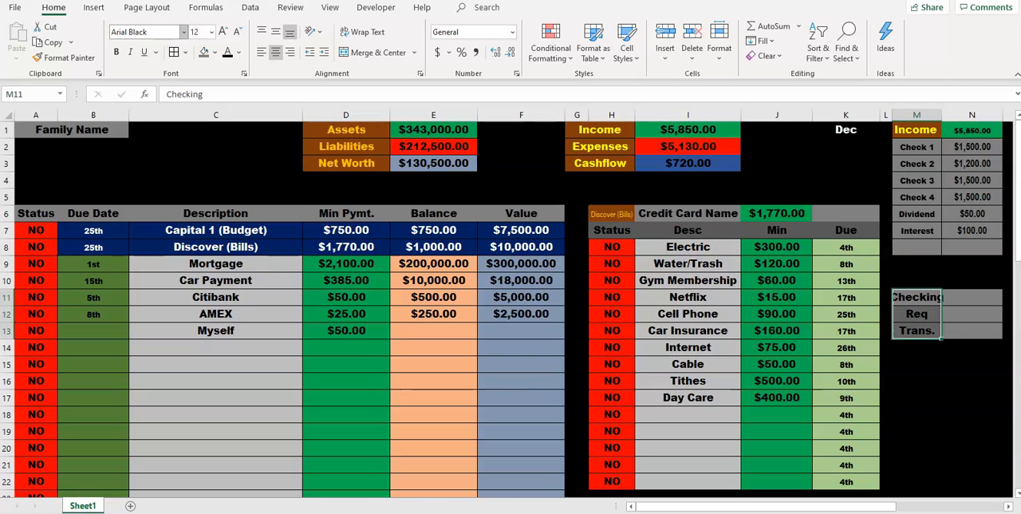
left_click(183, 32)
left_click(151, 340)
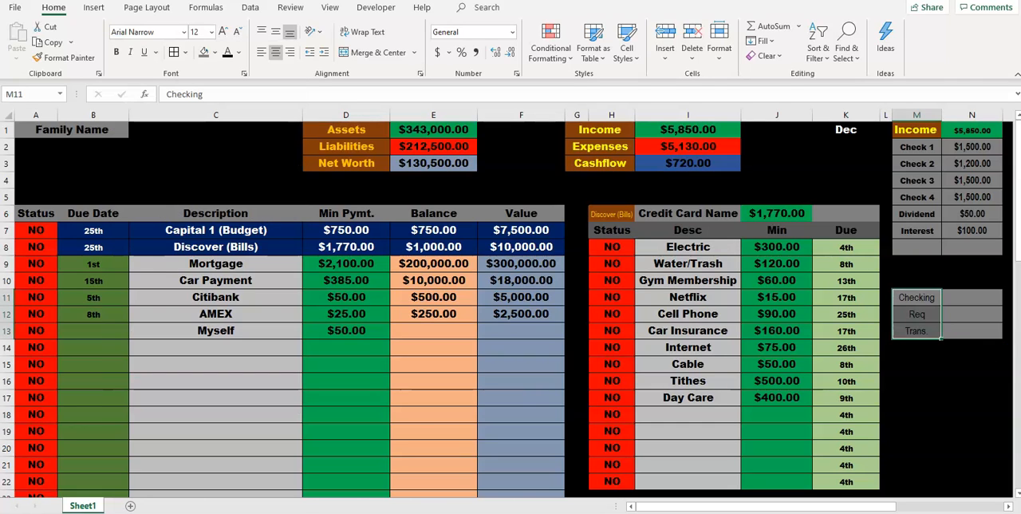
Step: Fill the amount cells N11:N13 of the Checking block with dark green
left_click(972, 297)
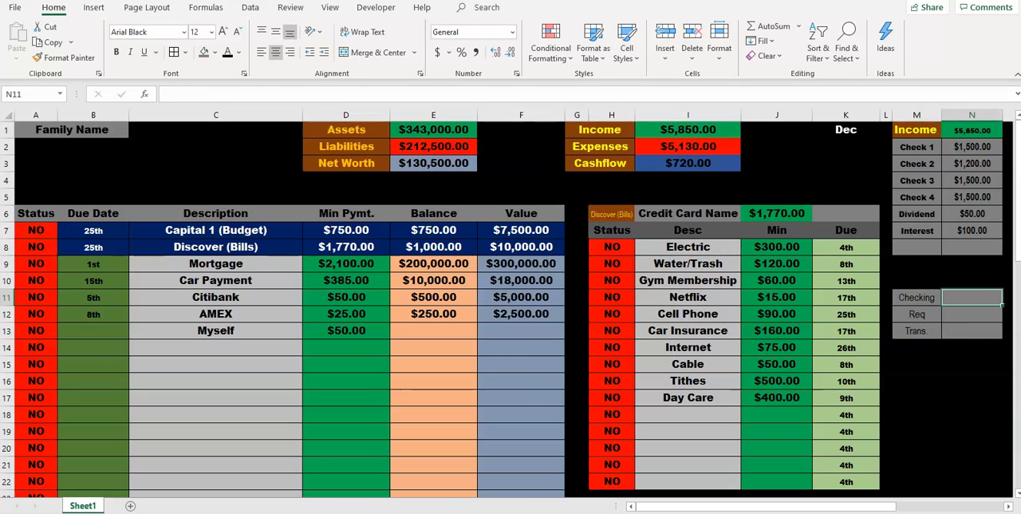
left_click_drag(972, 297, 972, 330)
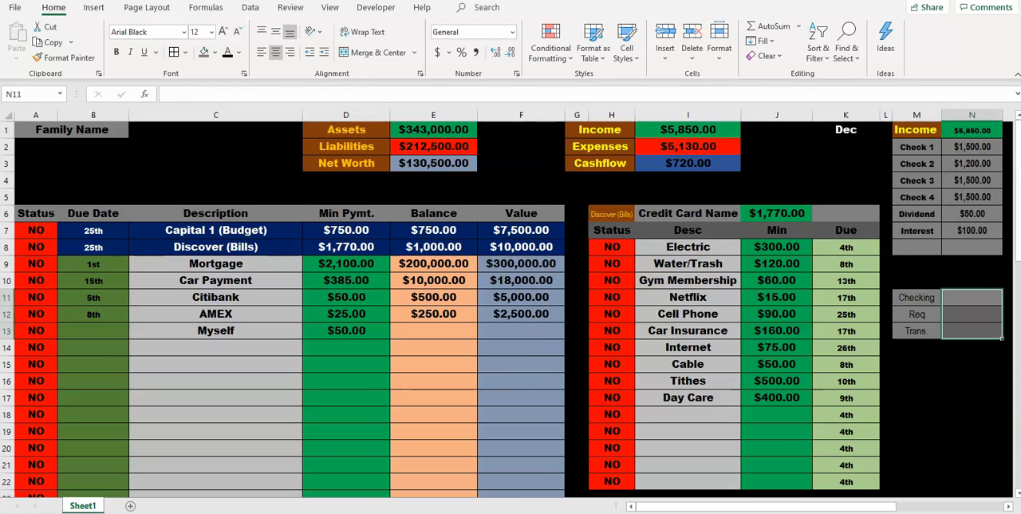
left_click(214, 51)
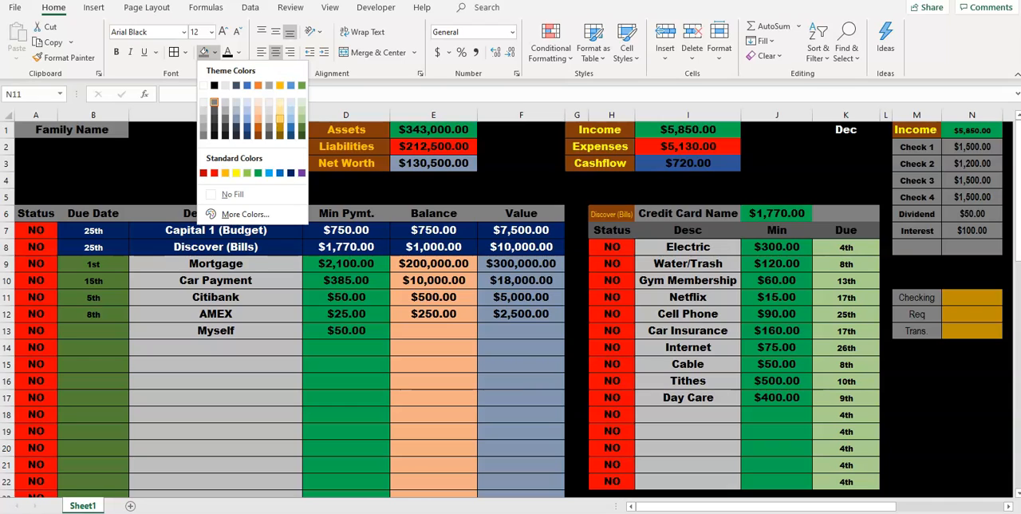
left_click(301, 127)
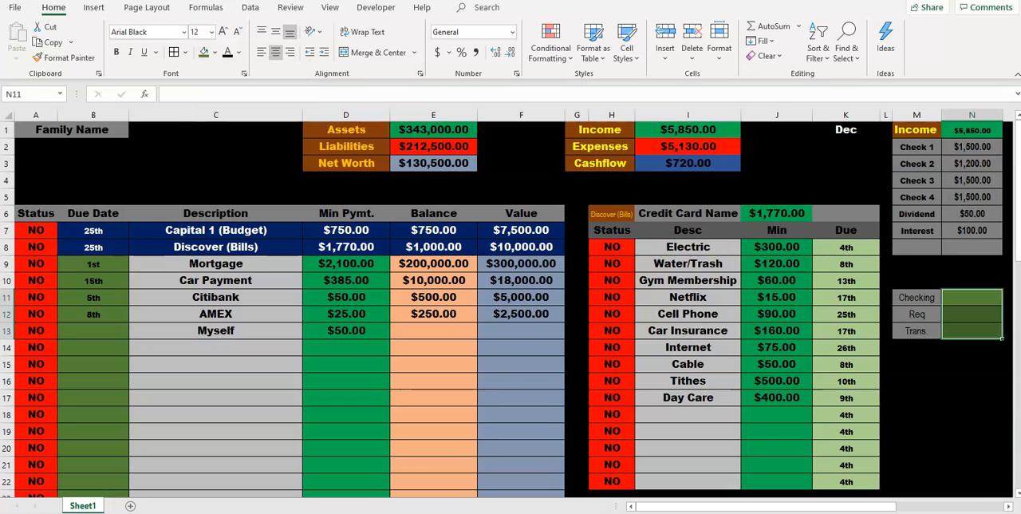
Step: Enter a formula in the Trans. cell N13 that subtracts N12 from N11
left_click(972, 331)
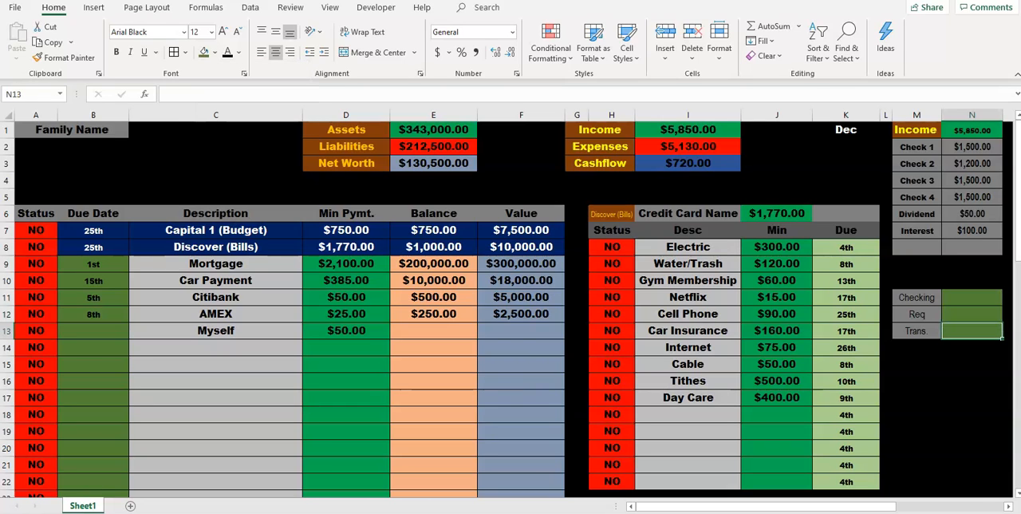
type("=")
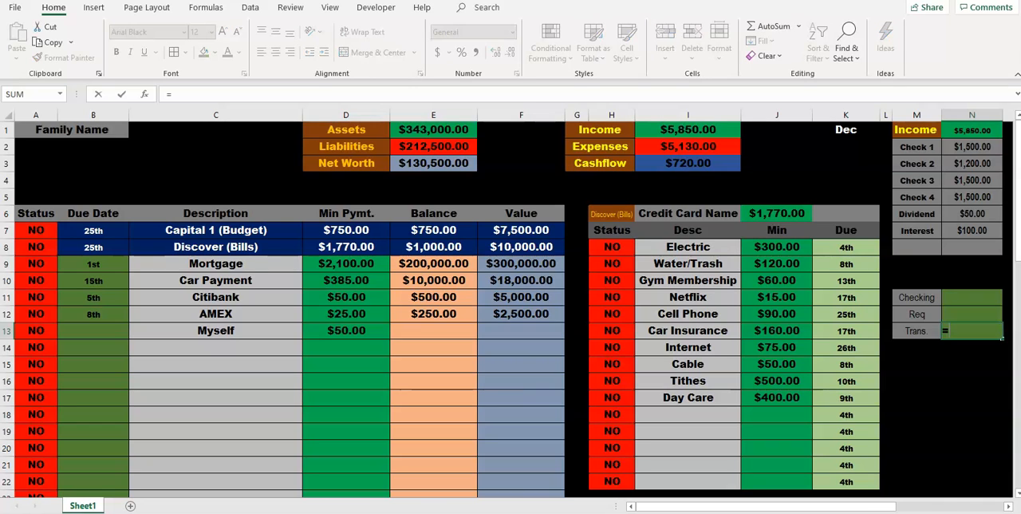
left_click(971, 298)
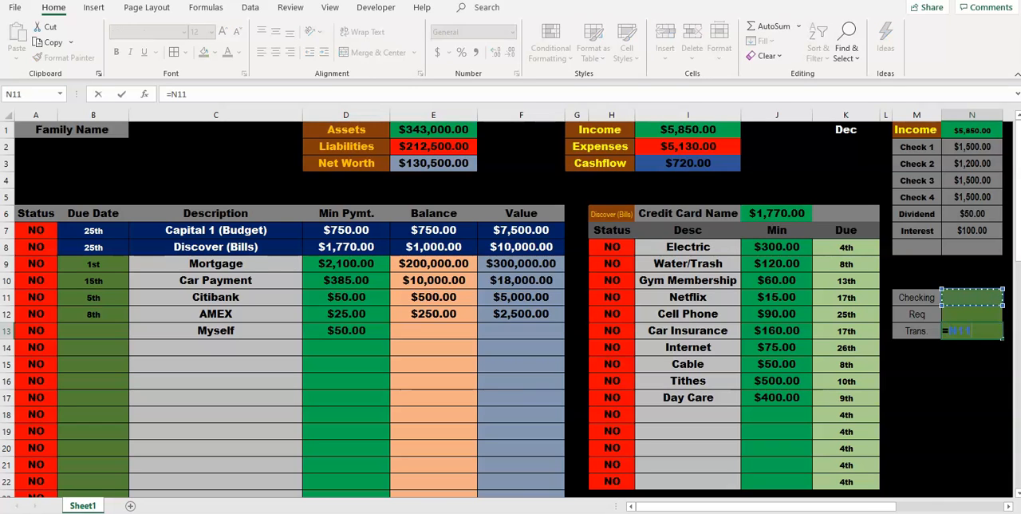
type("-")
left_click(972, 314)
key("Return")
Step: Enter 8000 as the Checking amount in cell N11
left_click(972, 298)
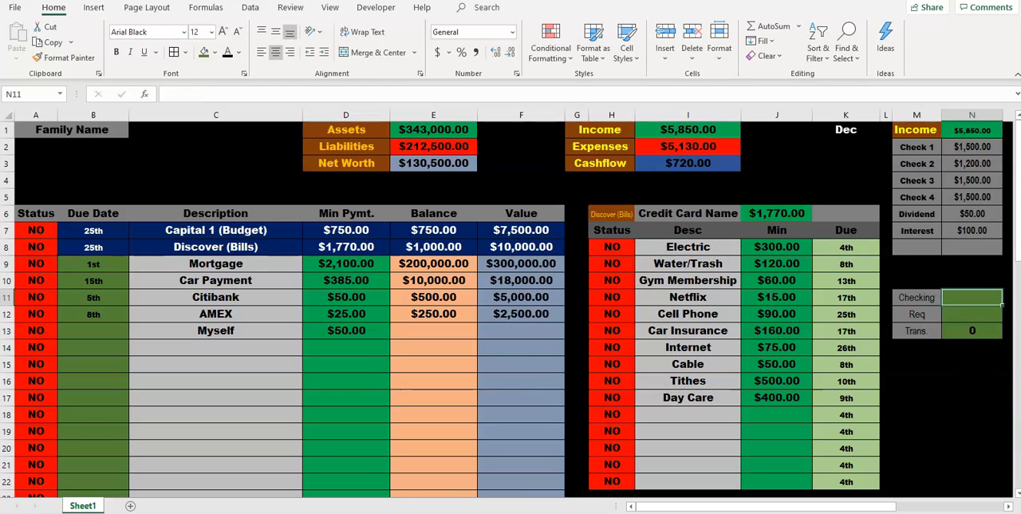
type("8000")
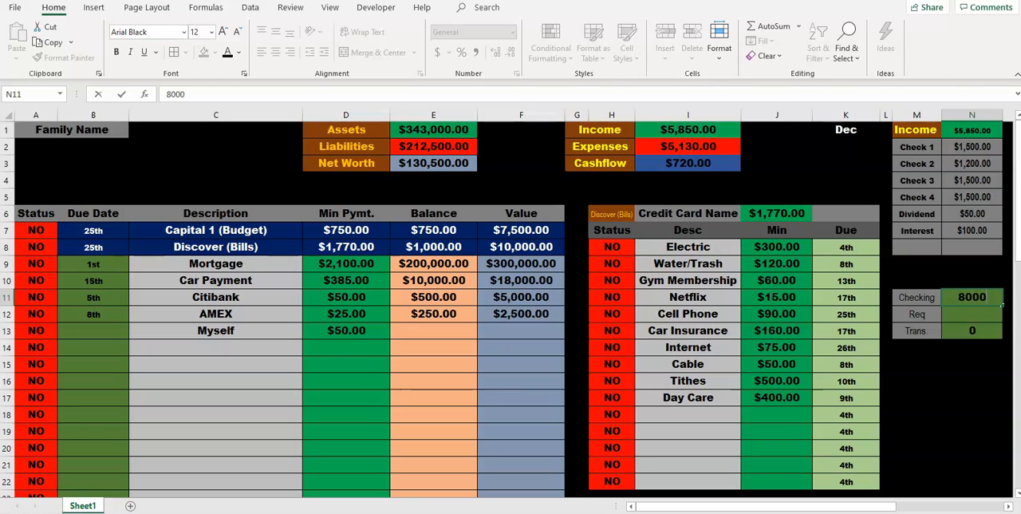
key("Return")
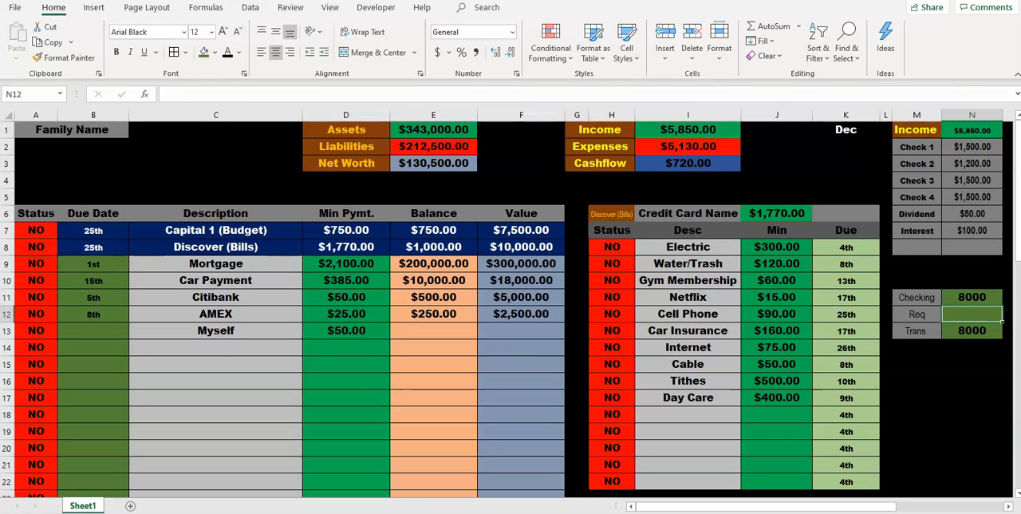
Step: Enter the formula =sum(D7:D13) in the Req cell N12 to total the minimum payments
type("=")
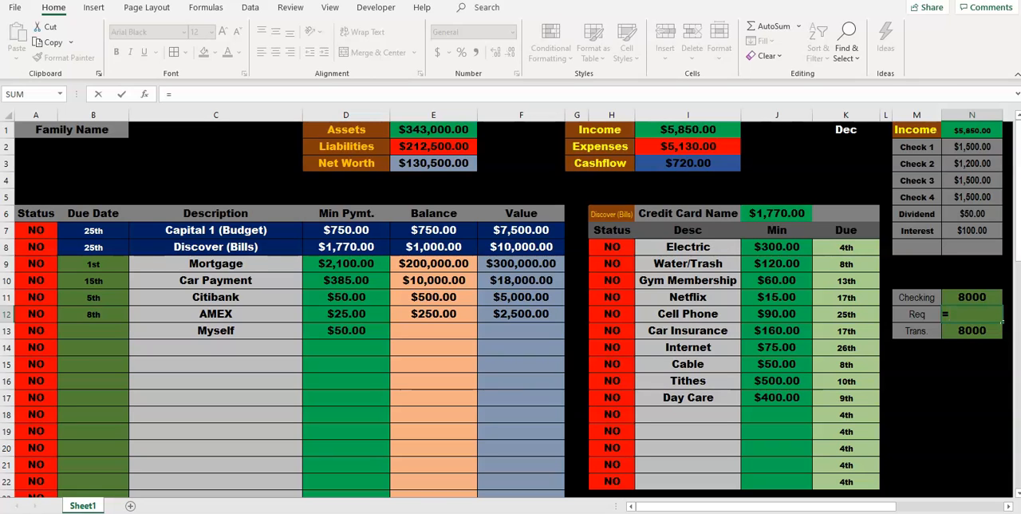
left_click_drag(375, 263, 388, 339)
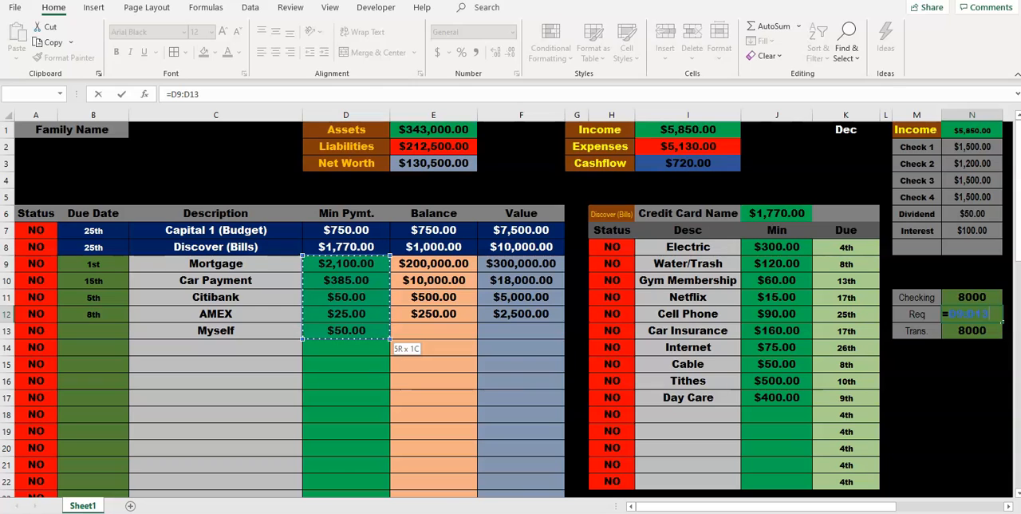
left_click_drag(375, 230, 387, 340)
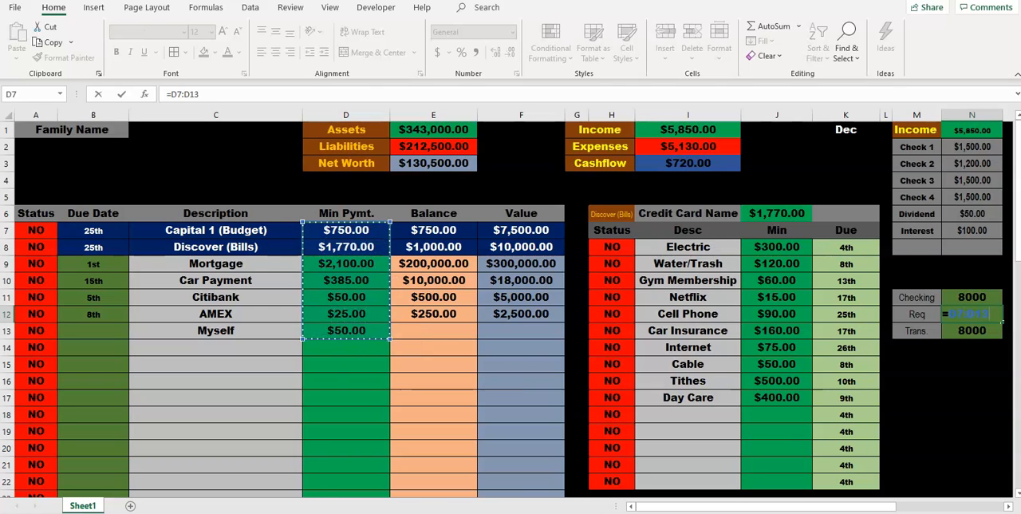
left_click(172, 94)
type("sum(")
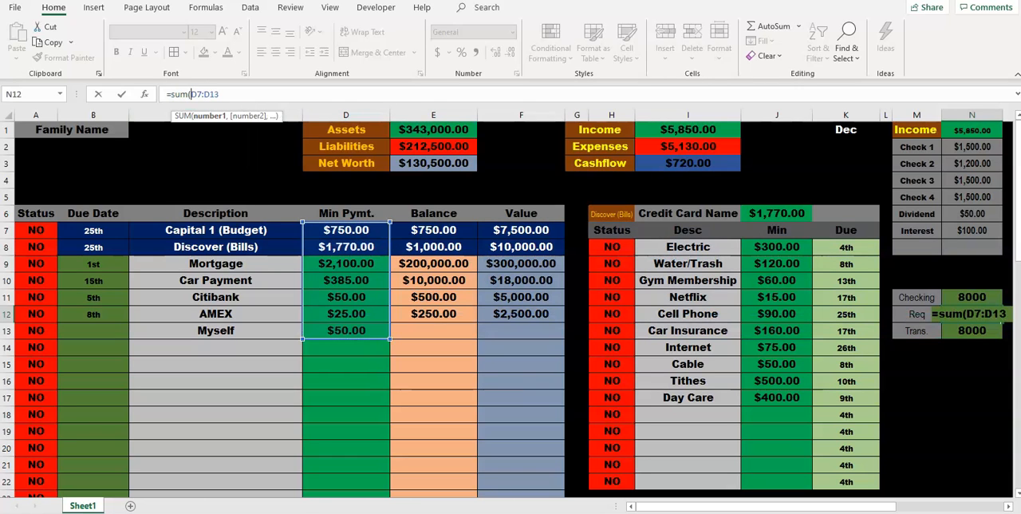
type(")")
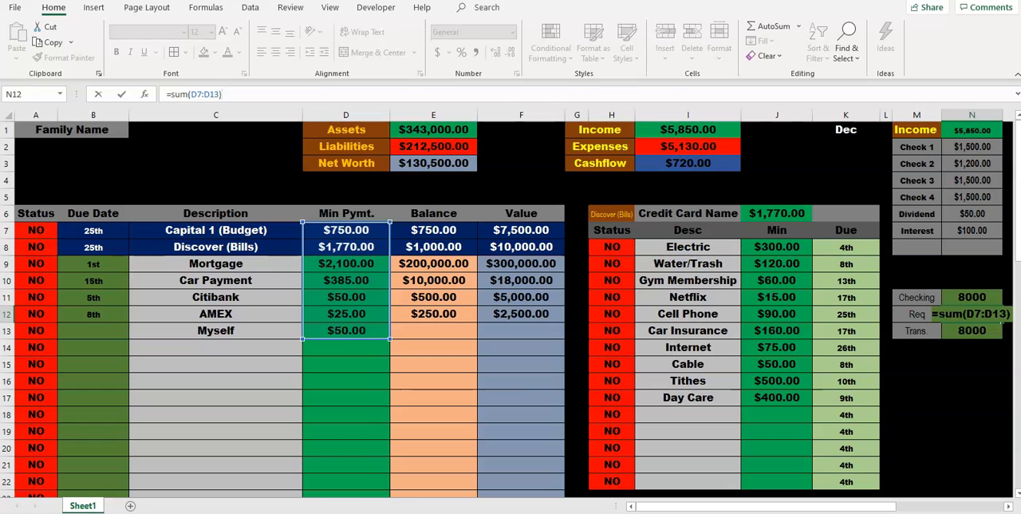
key("Return")
Step: Apply the Number format to the amounts in cells N11:N13
left_click_drag(971, 296, 971, 330)
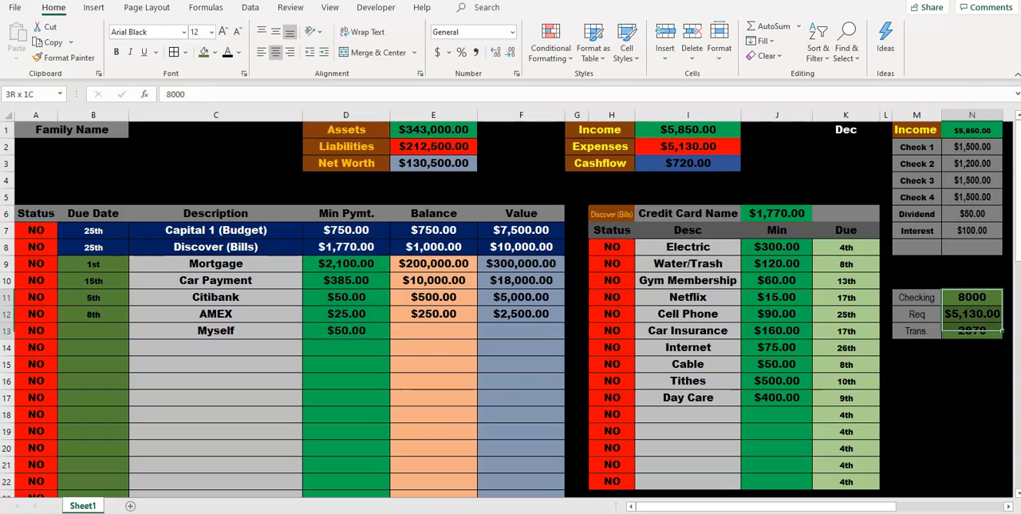
right_click(972, 332)
left_click(886, 265)
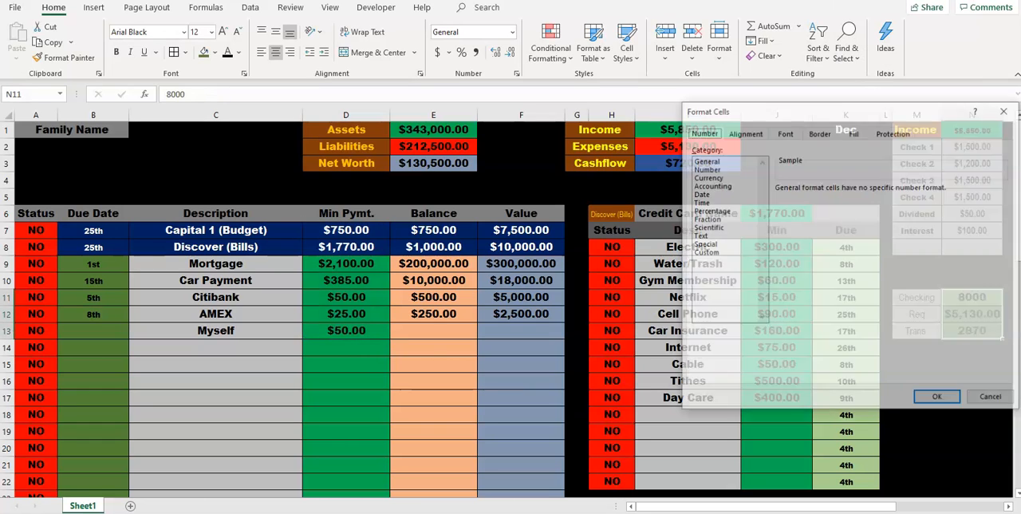
left_click(705, 168)
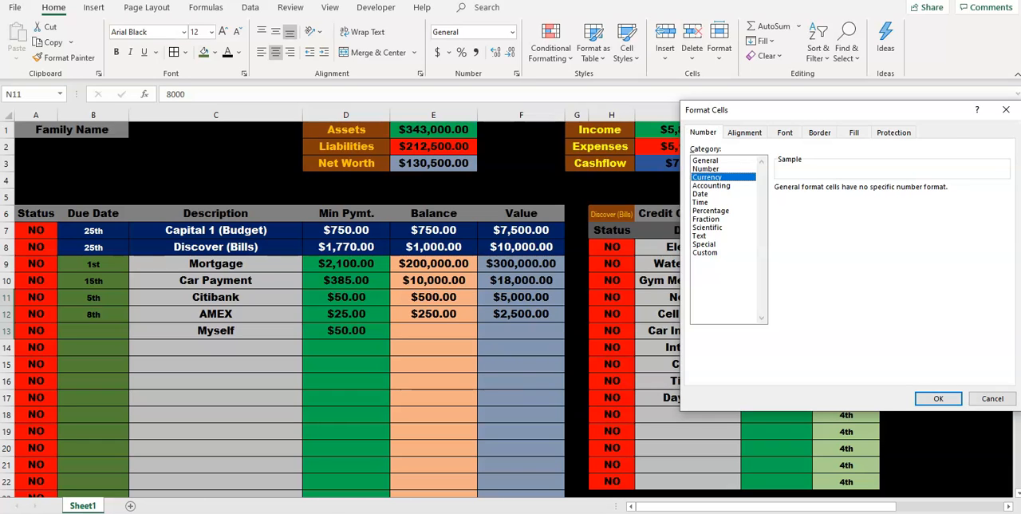
left_click(938, 398)
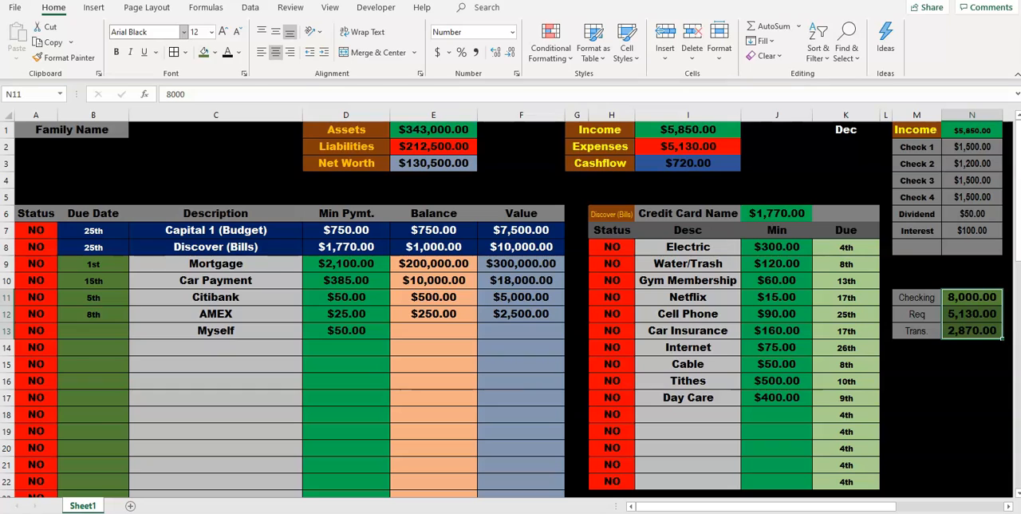
Step: Set the amounts in N11:N13 to Arial Narrow and make the whole block M11:N13 bold
left_click(183, 32)
left_click(146, 340)
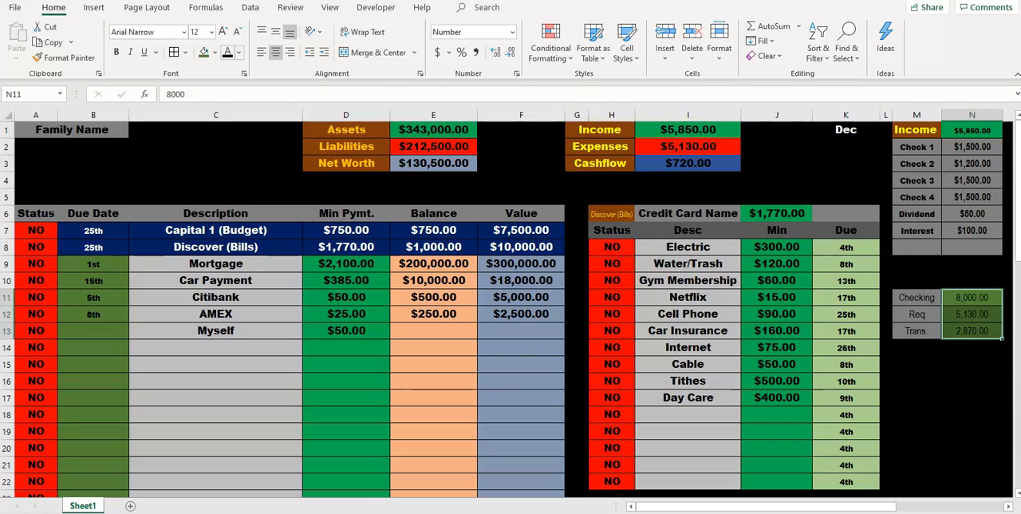
left_click_drag(917, 297, 971, 330)
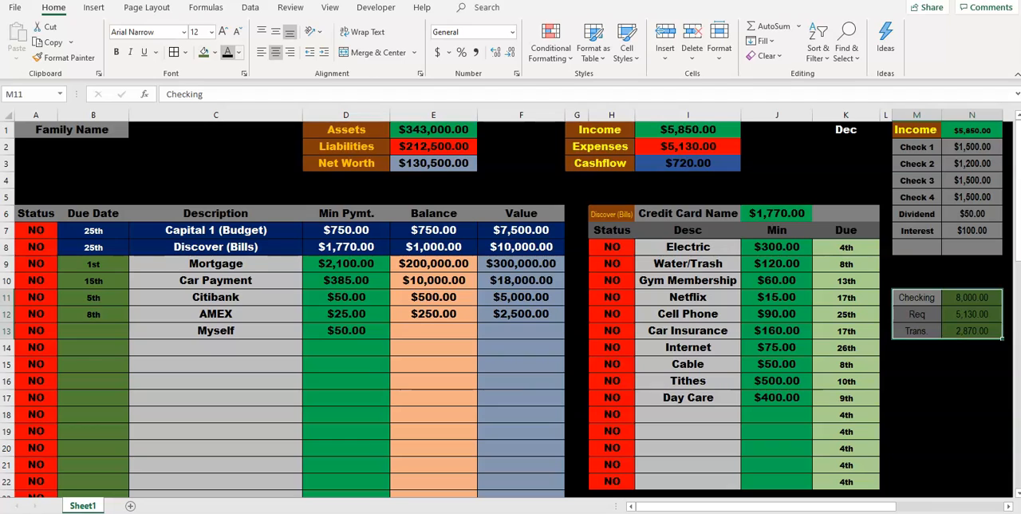
left_click(115, 52)
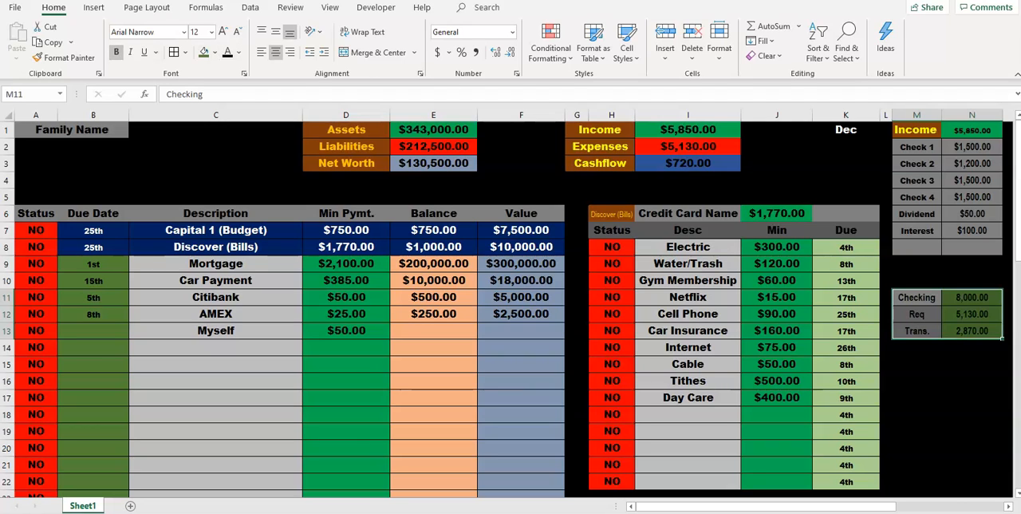
left_click(917, 381)
Step: Format the amounts in cells N11:N13 as Currency with two decimal places
left_click_drag(972, 298, 978, 331)
right_click(982, 328)
left_click(910, 258)
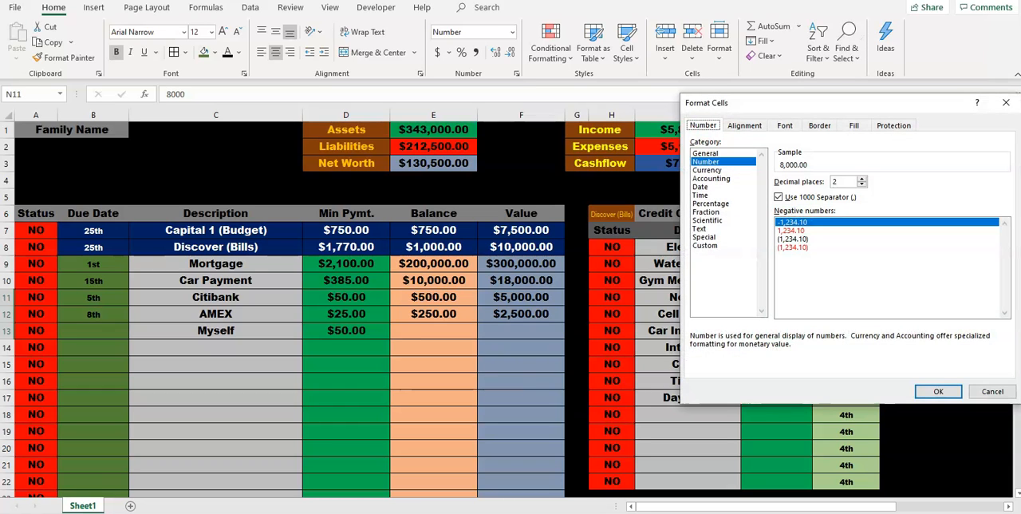
left_click(706, 170)
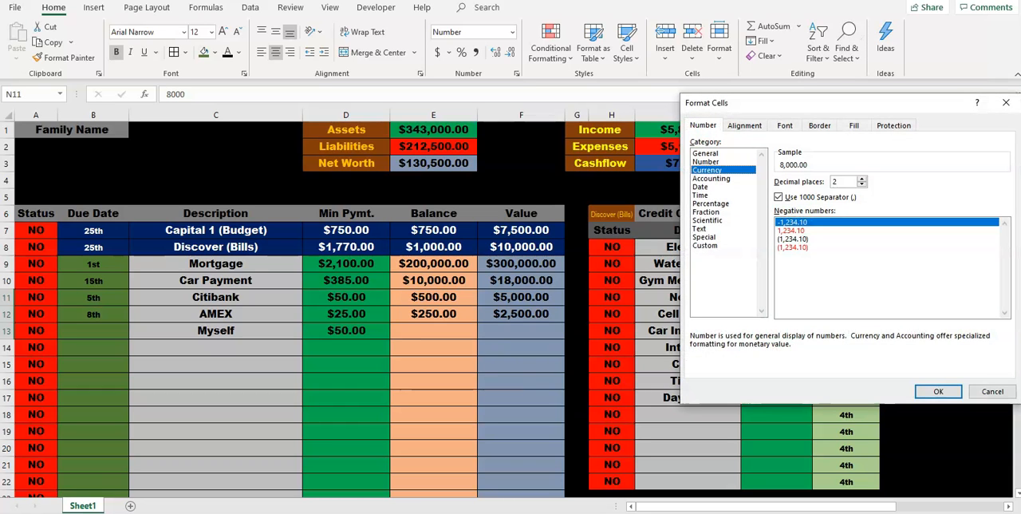
left_click(938, 391)
left_click(917, 381)
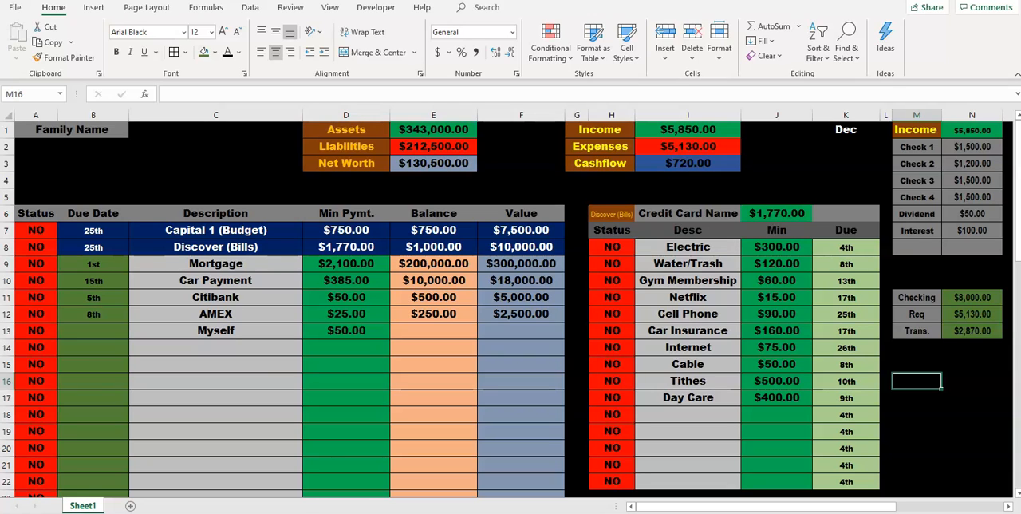
left_click_drag(612, 247, 846, 397)
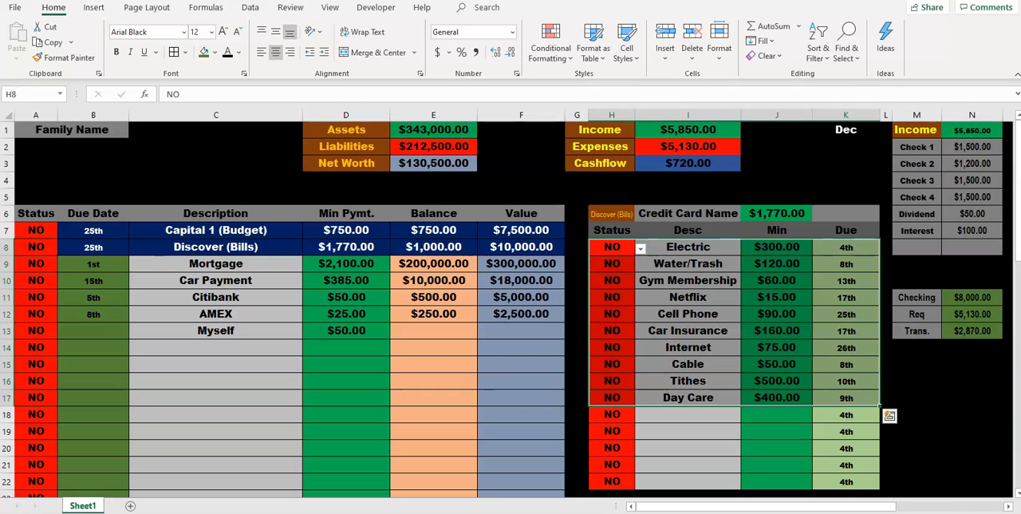
left_click(688, 431)
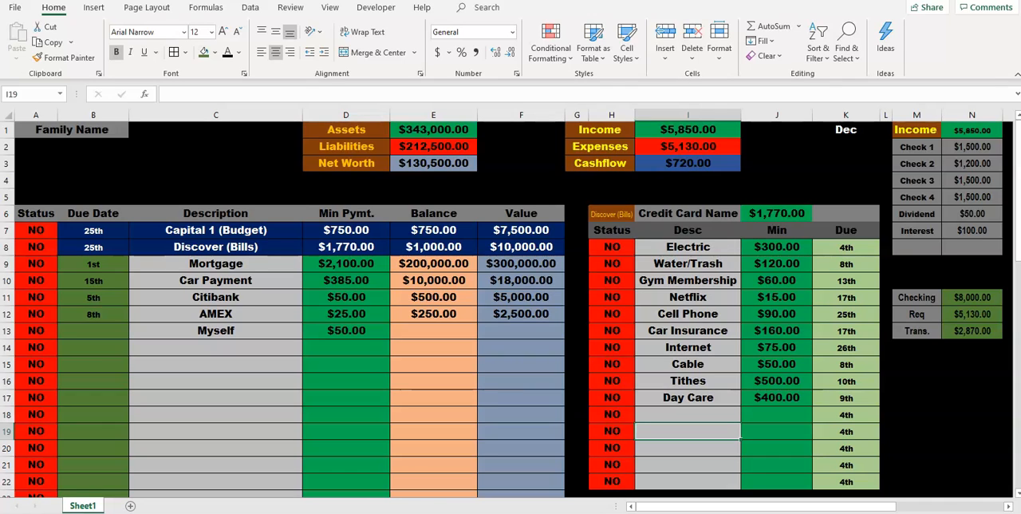
Step: Set the status of the Water/Trash and Cell Phone bills to YES in the Discover (Bills) list
left_click(215, 231)
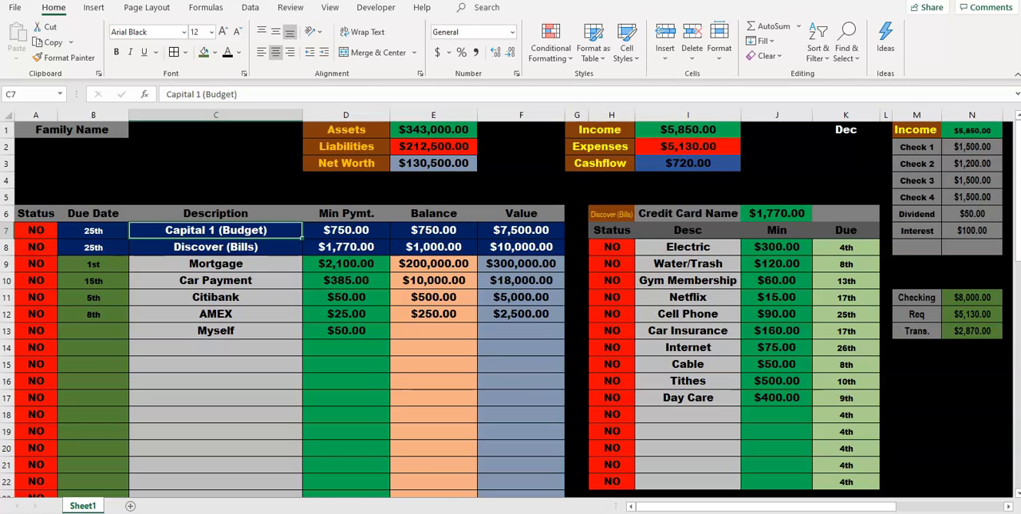
left_click(612, 264)
left_click(641, 266)
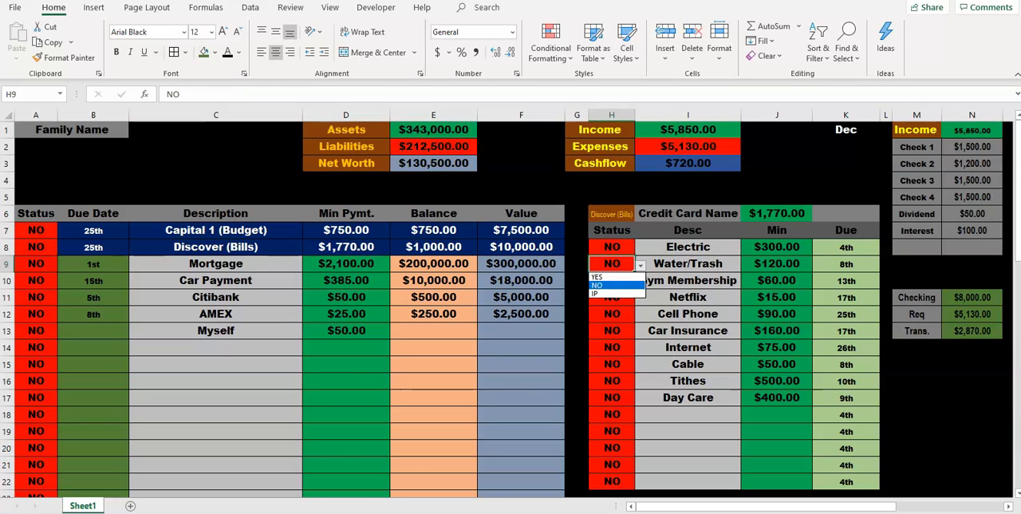
left_click(612, 277)
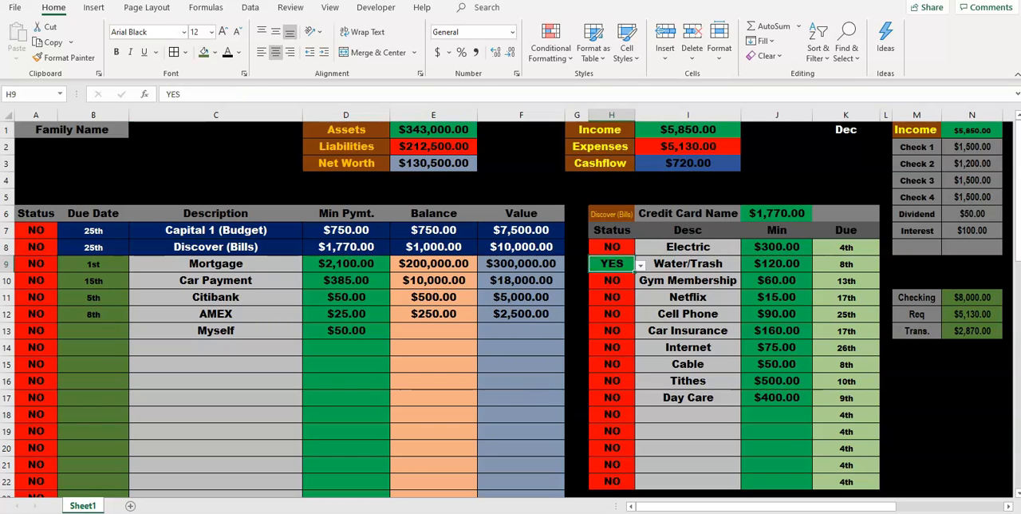
left_click(611, 314)
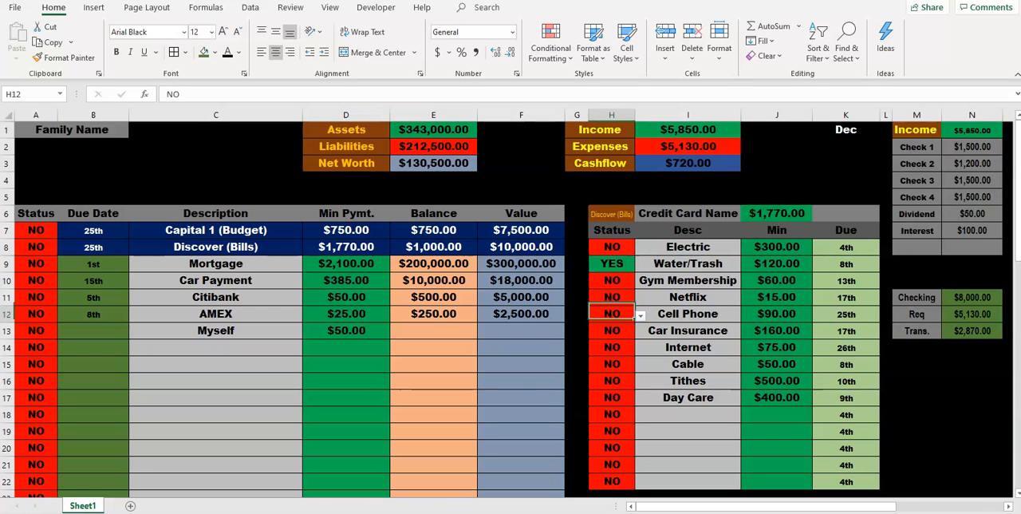
left_click(641, 316)
left_click(612, 327)
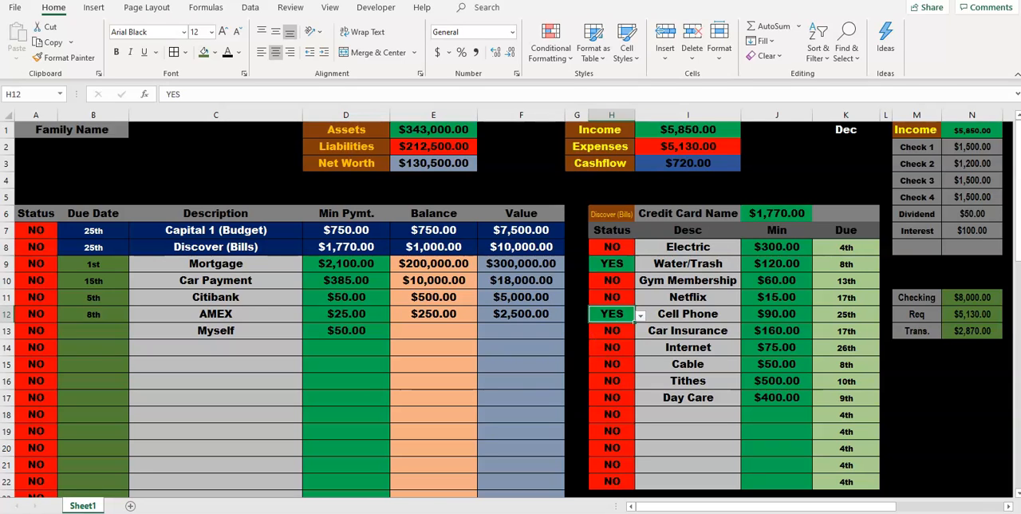
Step: Set the status of the Cable bill to YES in the Discover (Bills) list
left_click(688, 381)
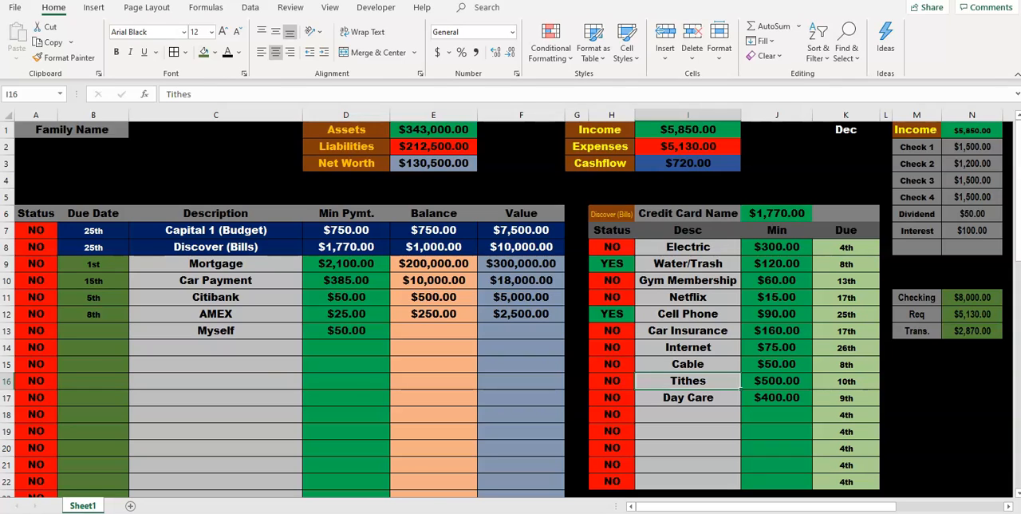
left_click(215, 230)
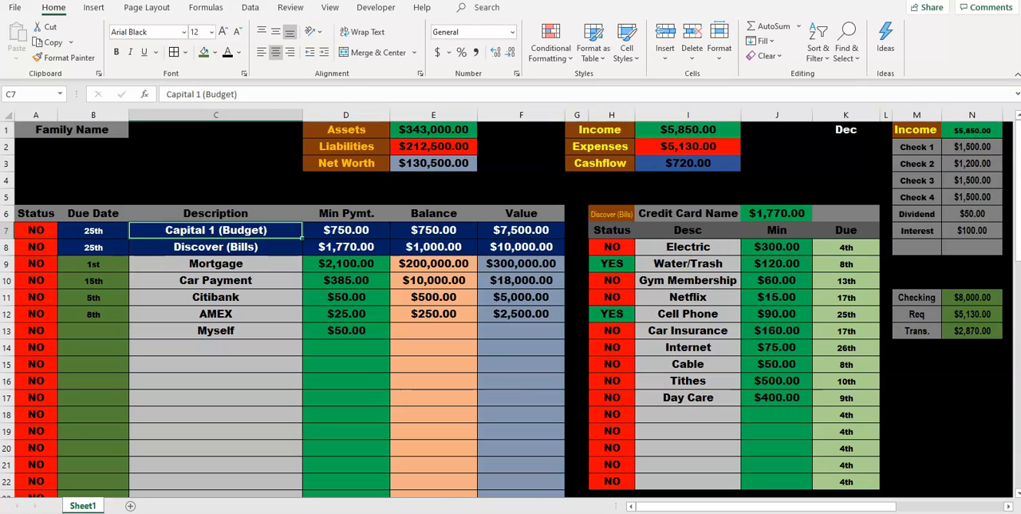
left_click_drag(620, 363, 620, 351)
left_click(640, 366)
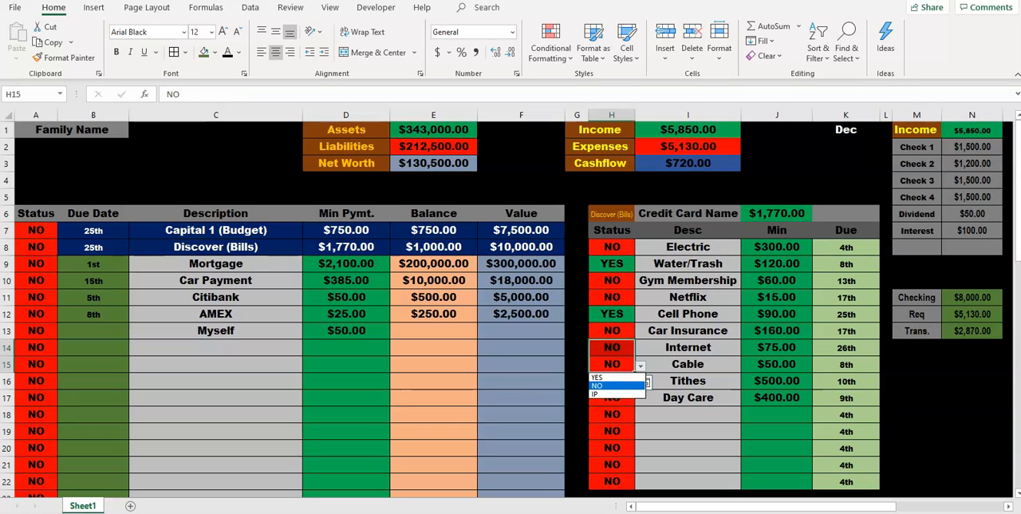
left_click(620, 364)
left_click(619, 364)
left_click(640, 366)
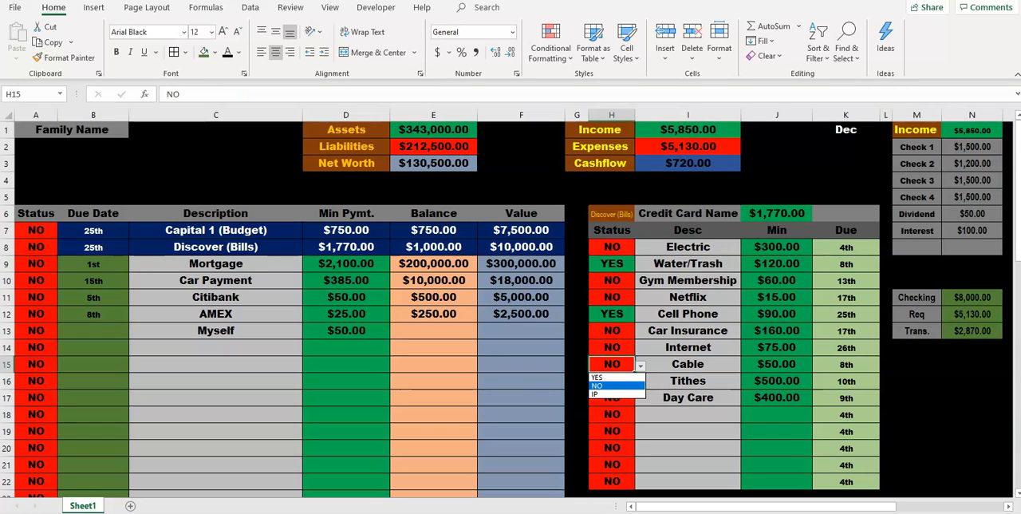
left_click(602, 377)
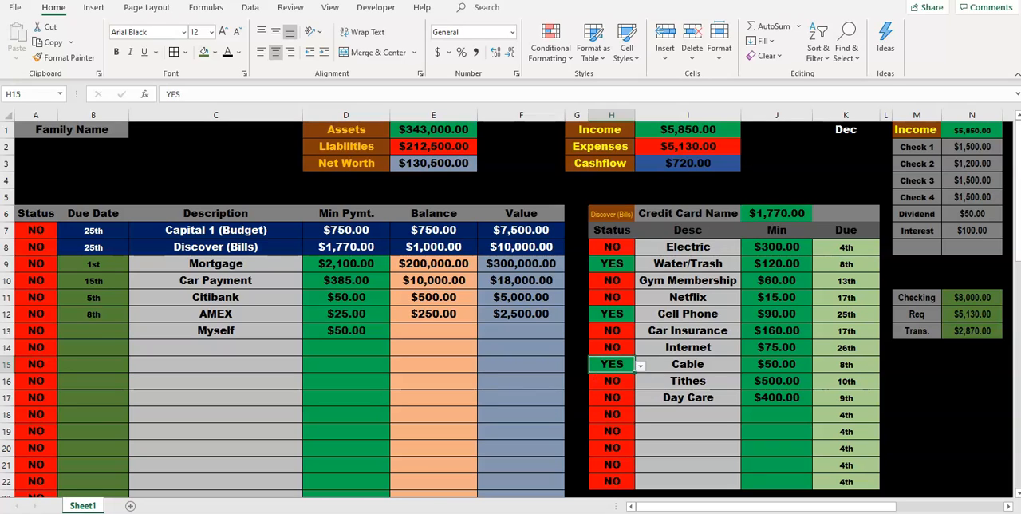
Step: Look through the due date options for Discover (Bills) and set its due date to 5th
left_click(216, 248)
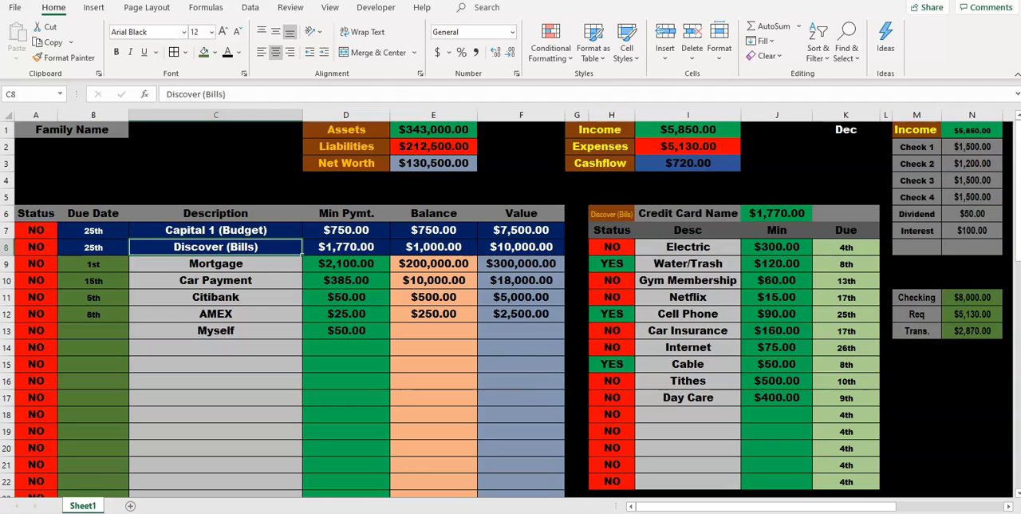
left_click(94, 248)
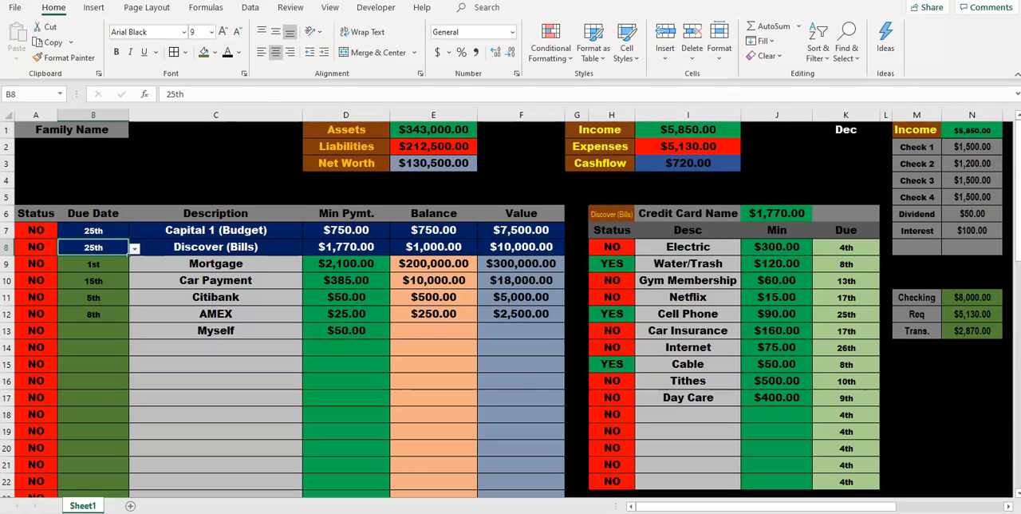
left_click(135, 249)
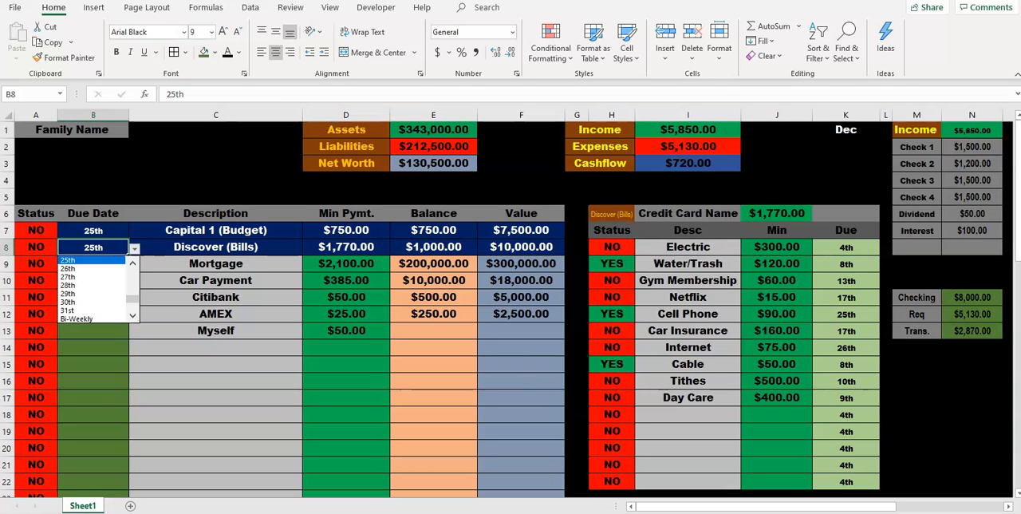
scroll(94, 289, "down", 2)
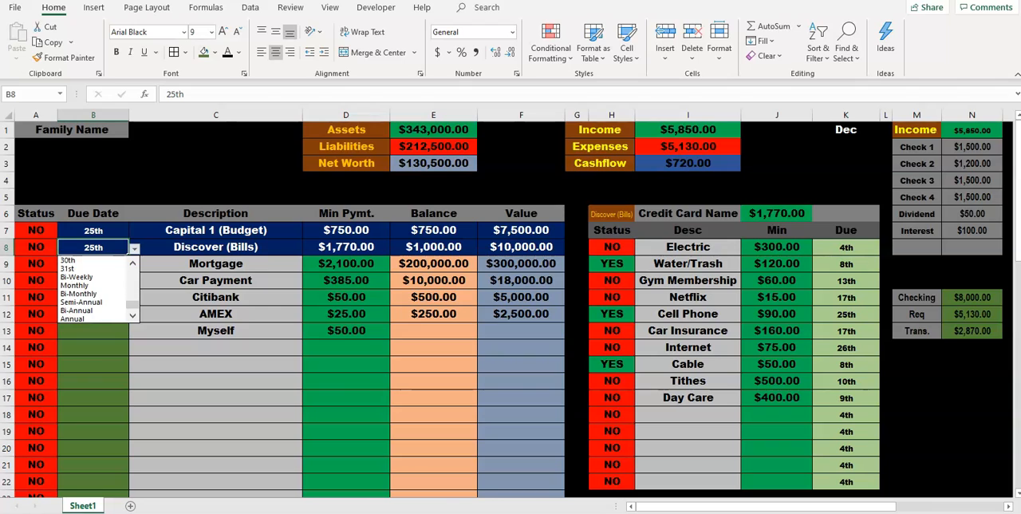
scroll(94, 289, "up", 10)
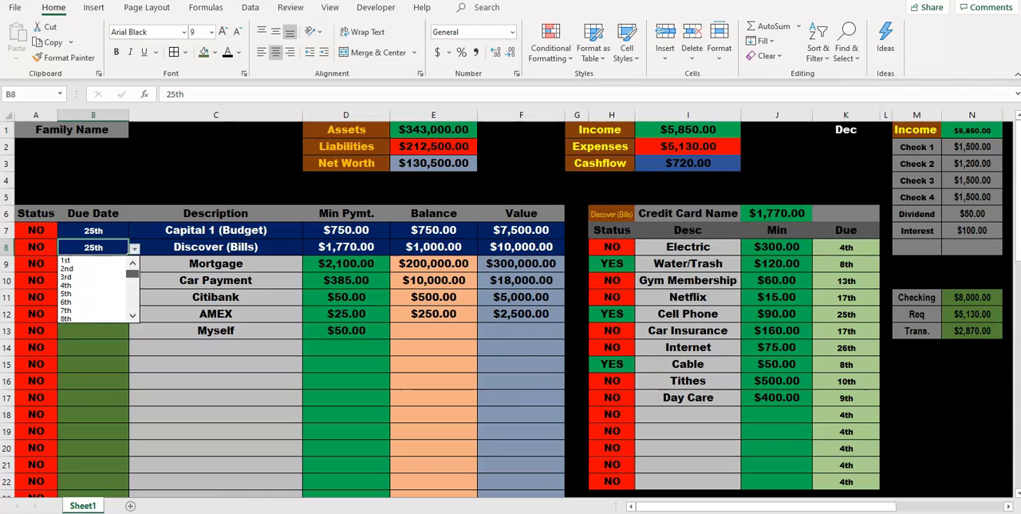
left_click(135, 249)
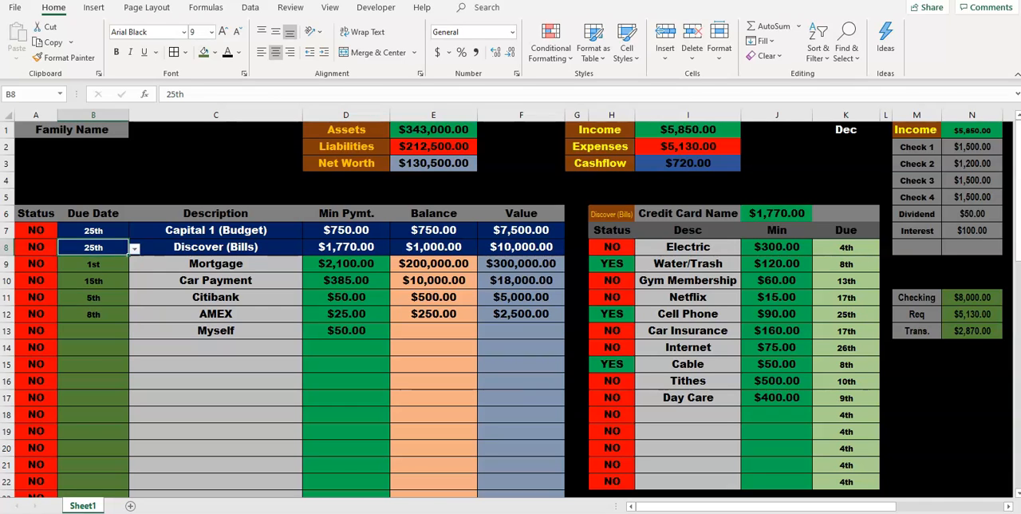
left_click(135, 249)
scroll(94, 289, "up", 8)
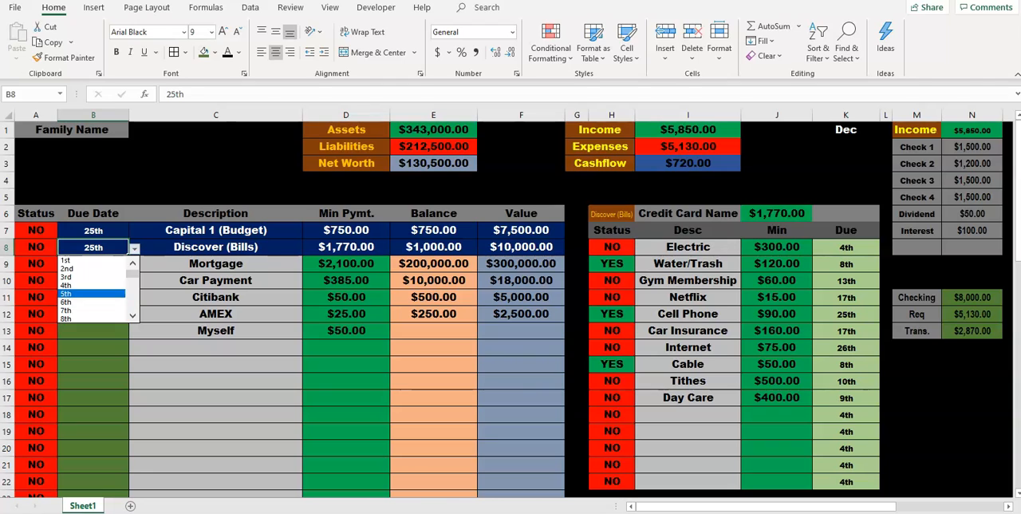
left_click(89, 294)
left_click(209, 247)
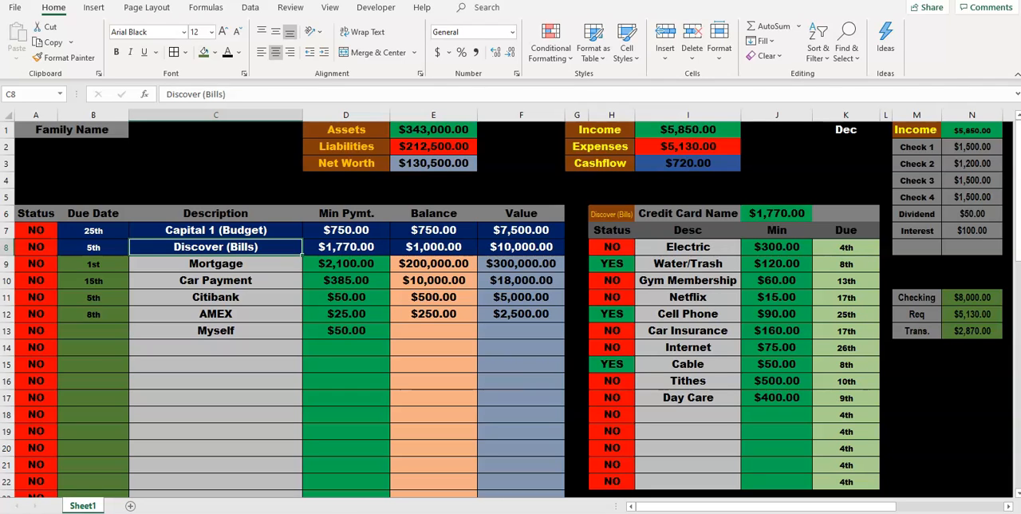
Step: Set the due date of Discover (Bills) back to 25th
left_click(94, 247)
left_click(134, 249)
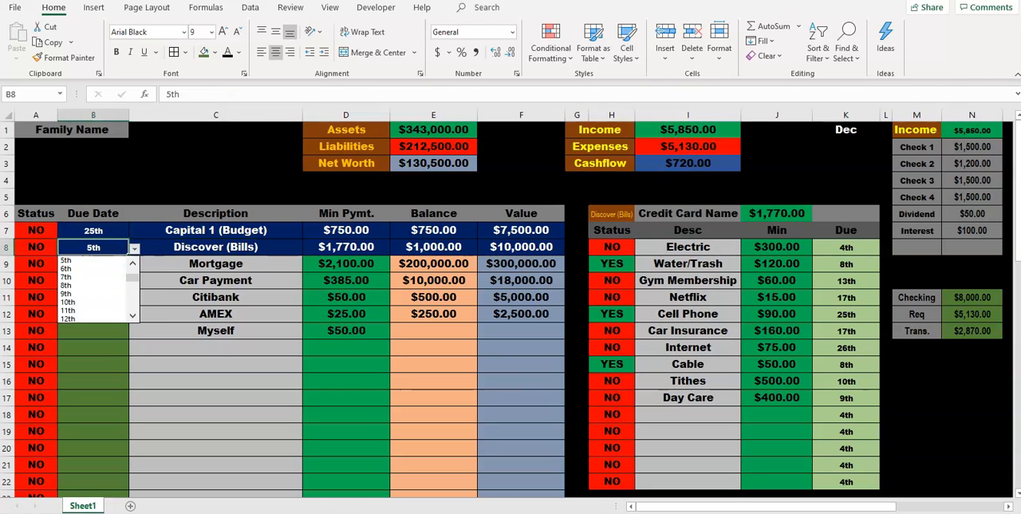
scroll(94, 289, "down", 3)
left_click(132, 304)
left_click(95, 294)
Step: Set the due date of Capital 1 (Budget) to 5th
left_click(94, 230)
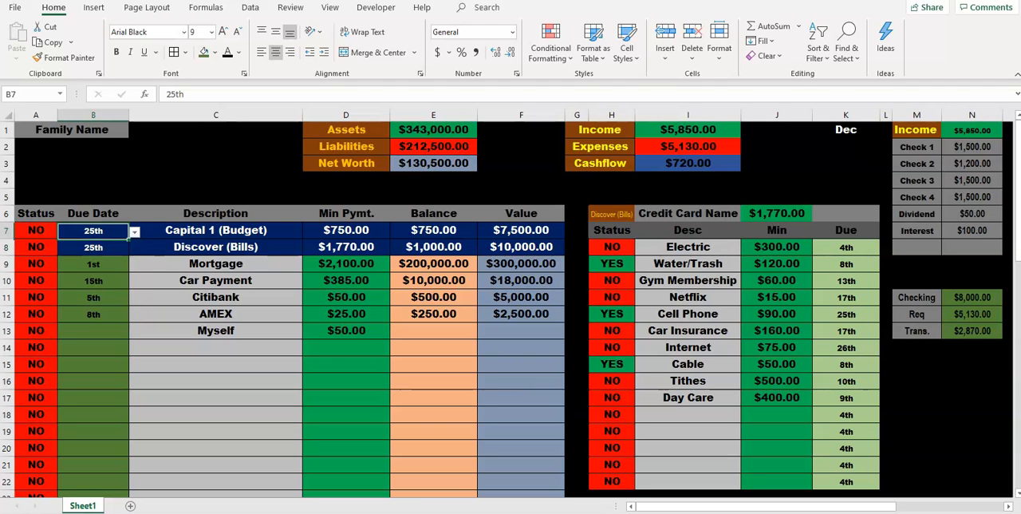
left_click(134, 232)
scroll(94, 272, "up", 8)
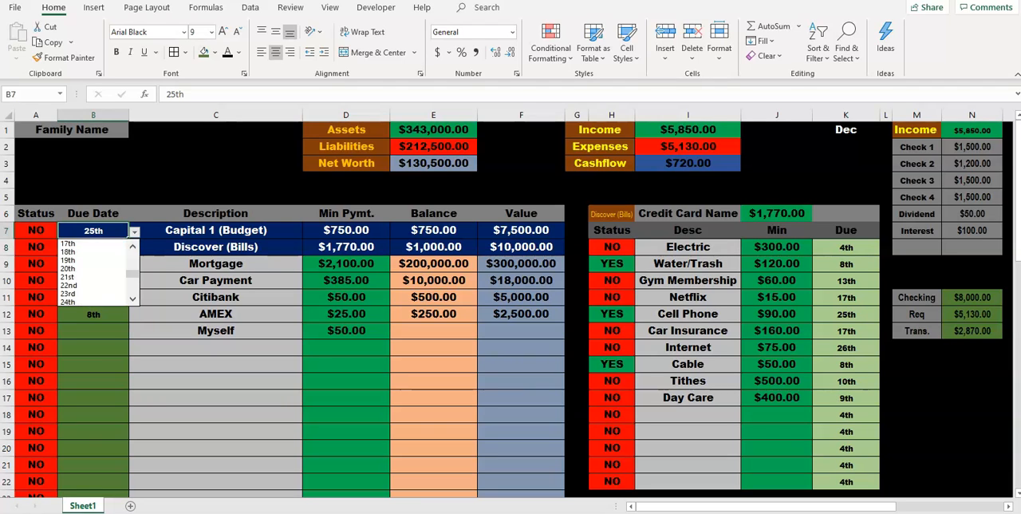
left_click(91, 277)
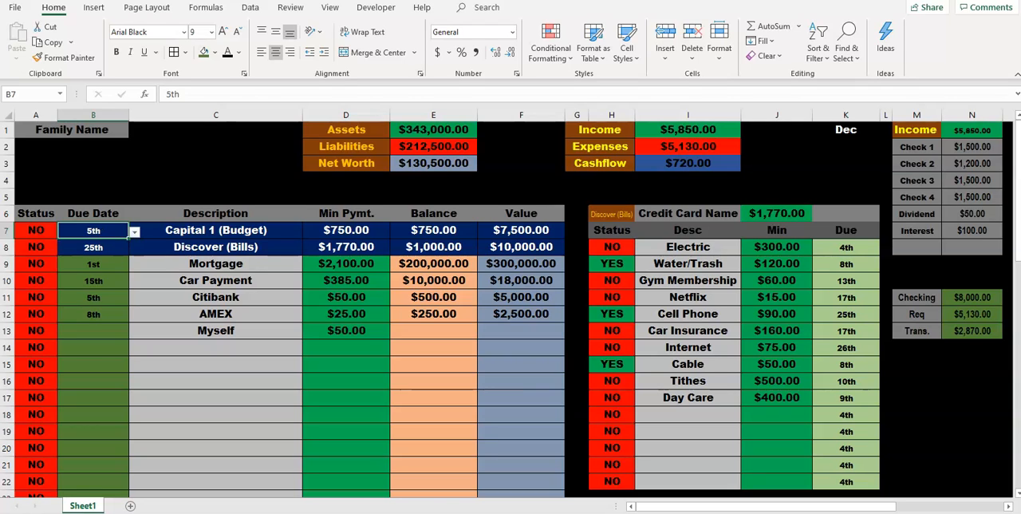
left_click(215, 231)
Step: Set the status of Capital 1 (Budget) in the main bill table to YES
left_click(346, 231)
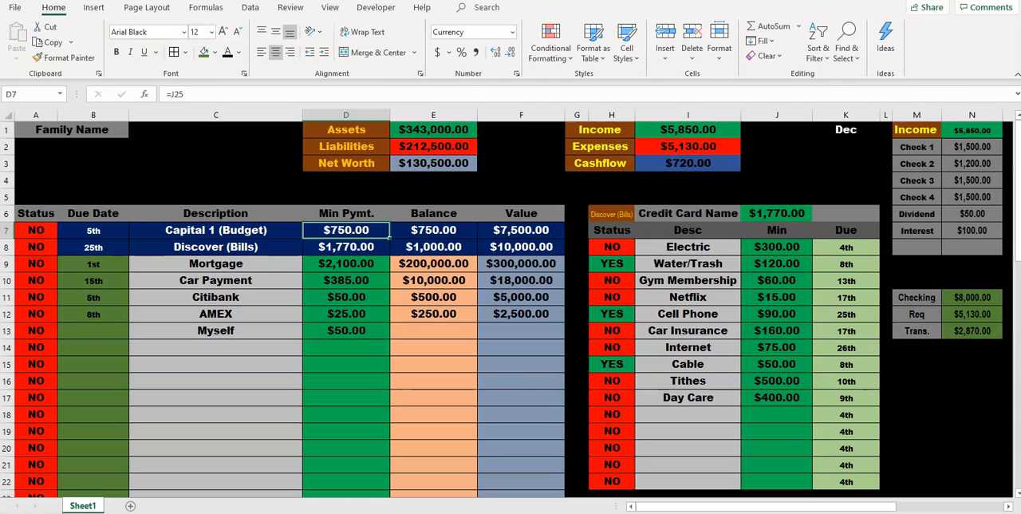
scroll(510, 309, "down", 1)
scroll(510, 310, "up", 1)
left_click(36, 230)
left_click(63, 232)
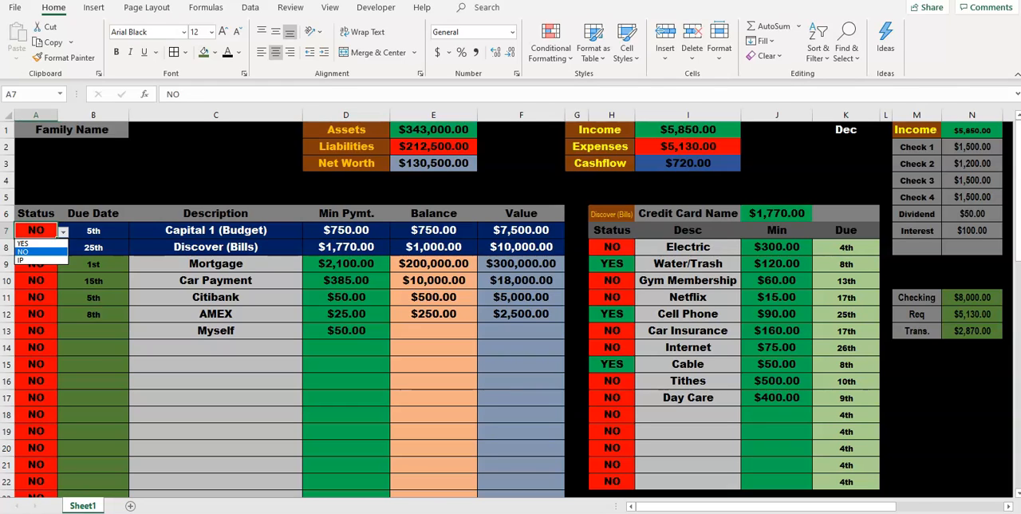
left_click(35, 251)
left_click(93, 231)
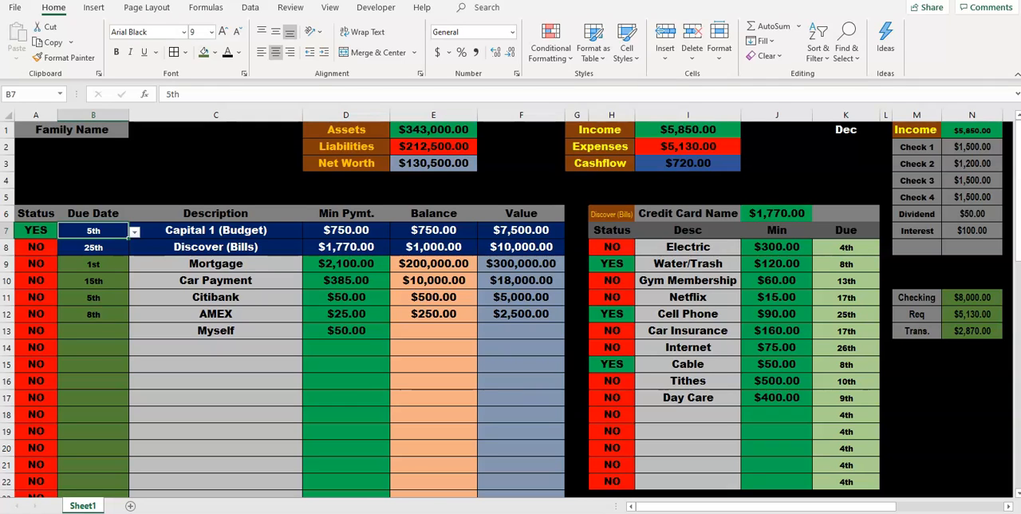
Step: Review the Discover (Bills) and Capital 1 (Budget) item lists and the payment statuses of Capital 1 and Mortgage
left_click(215, 230)
left_click(216, 247)
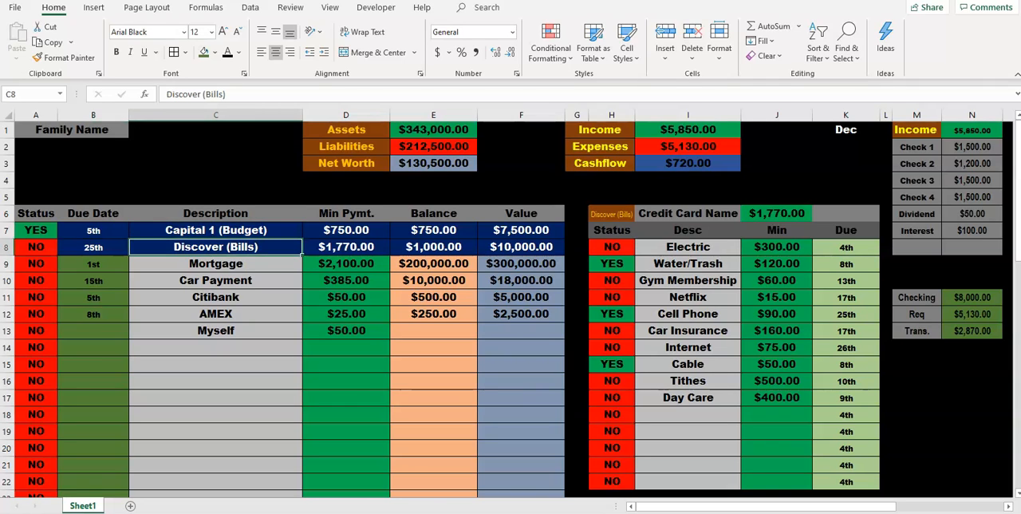
scroll(511, 309, "down", 6)
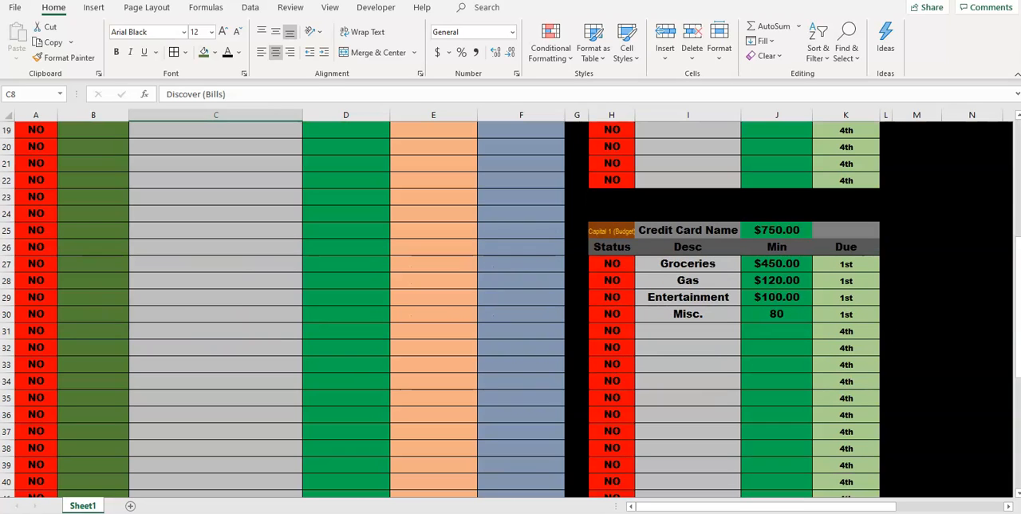
scroll(511, 309, "up", 2)
scroll(511, 309, "down", 2)
scroll(511, 309, "up", 6)
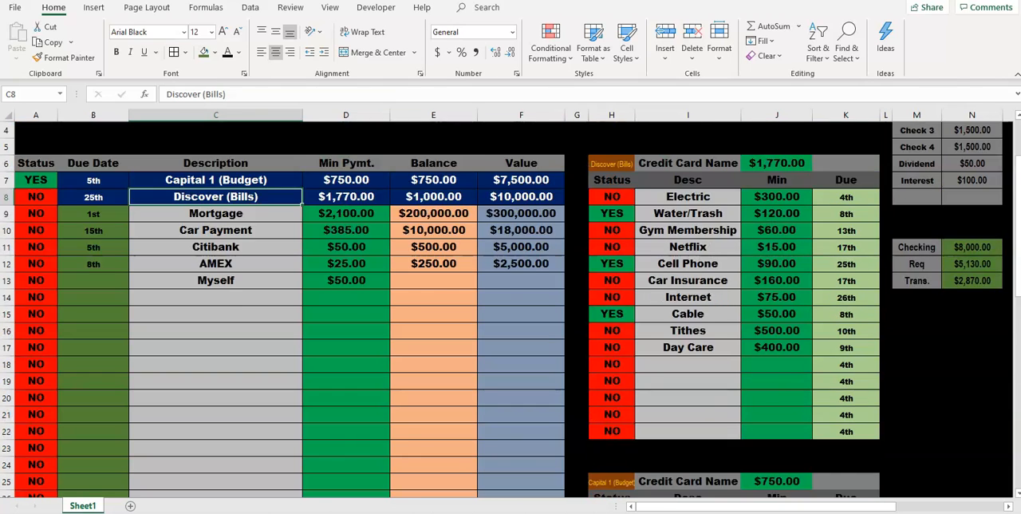
left_click(35, 231)
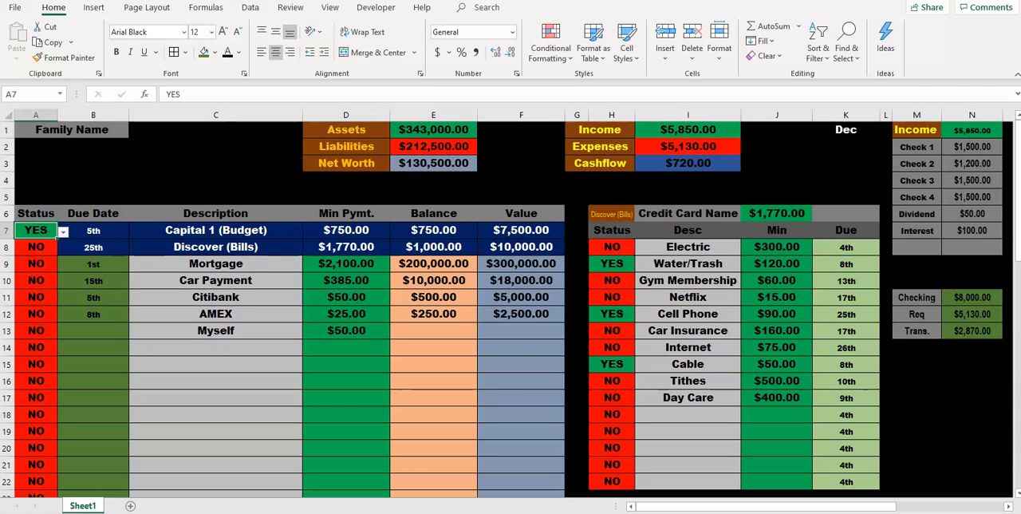
left_click(36, 264)
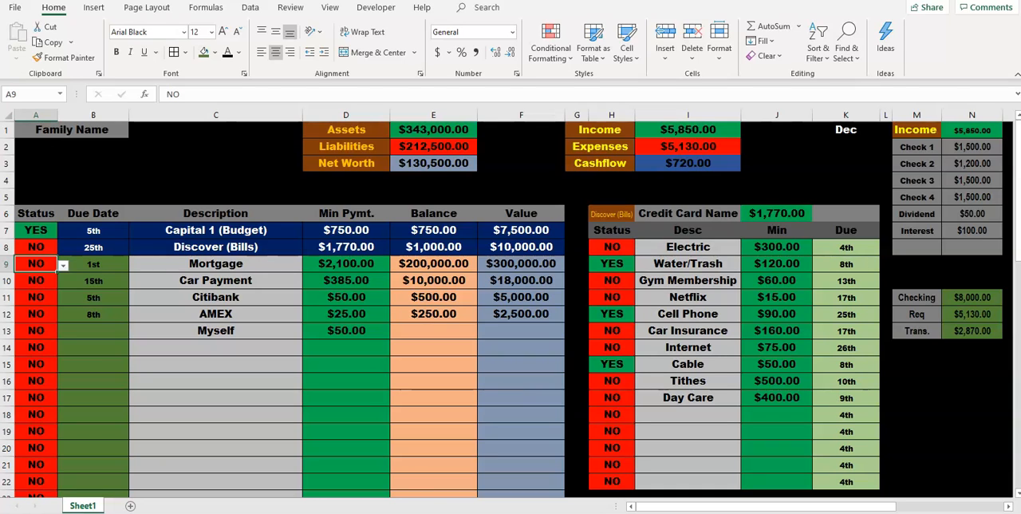
Step: Check the statuses of Water/Trash, Cell Phone and Cable against the Discover (Bills) row, and the Mortgage's due date options and status
left_click(216, 248)
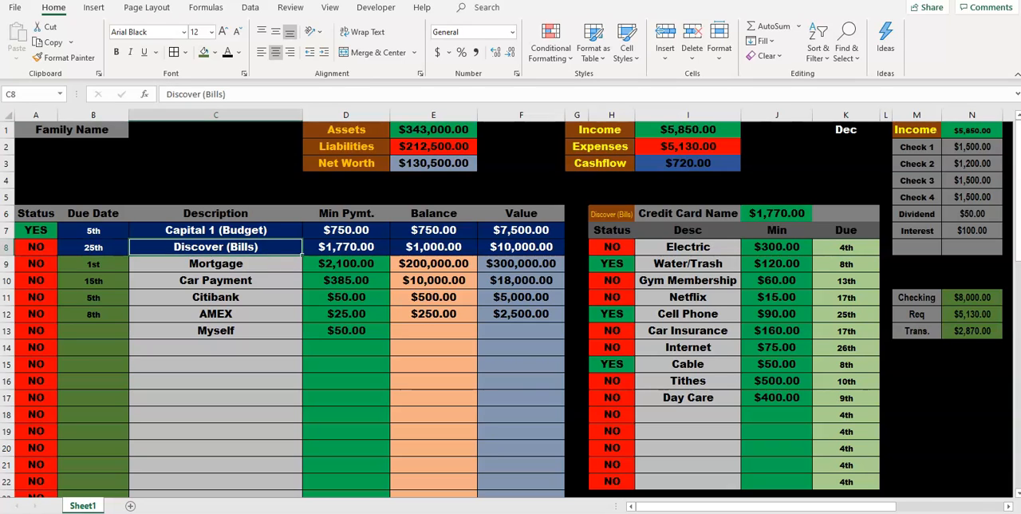
left_click(688, 280)
left_click(612, 264)
left_click(612, 315)
left_click(611, 364)
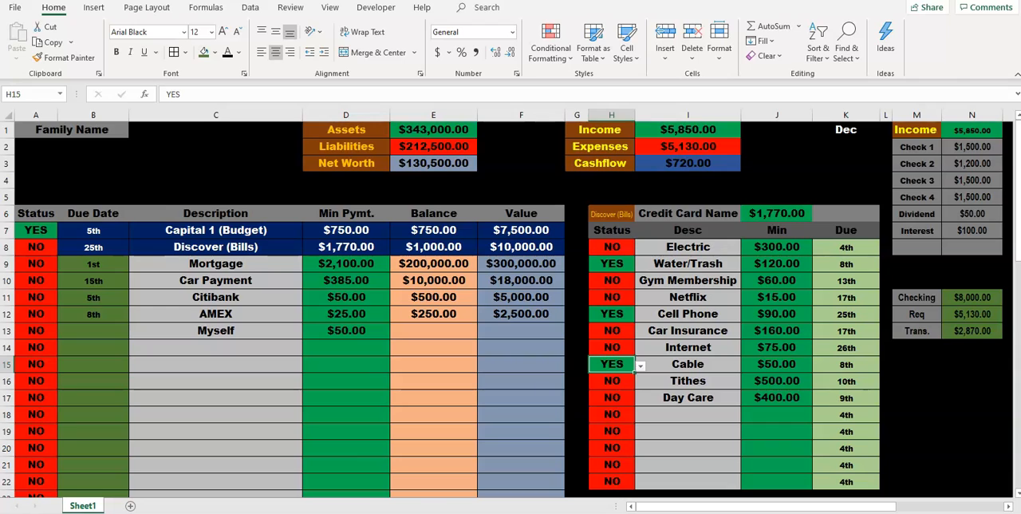
left_click(215, 247)
left_click(94, 264)
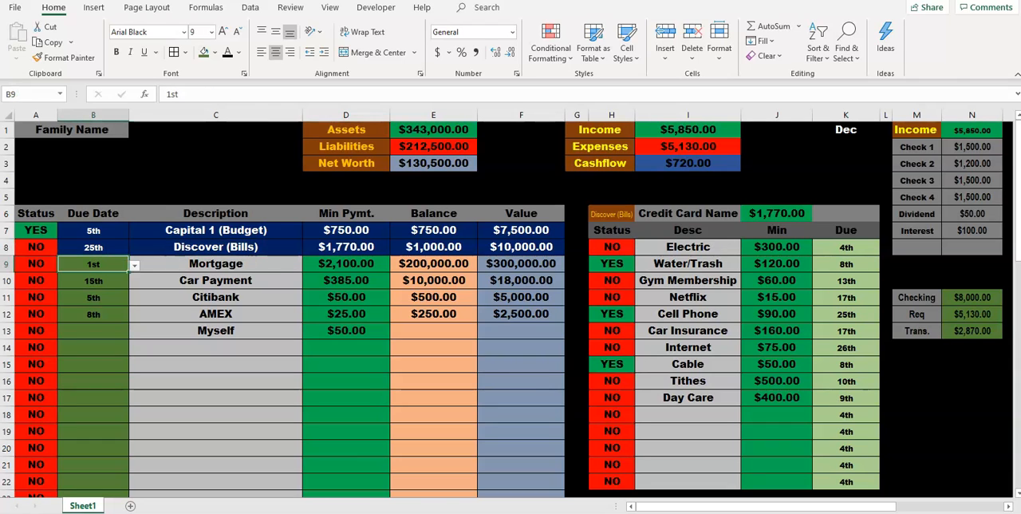
left_click(135, 265)
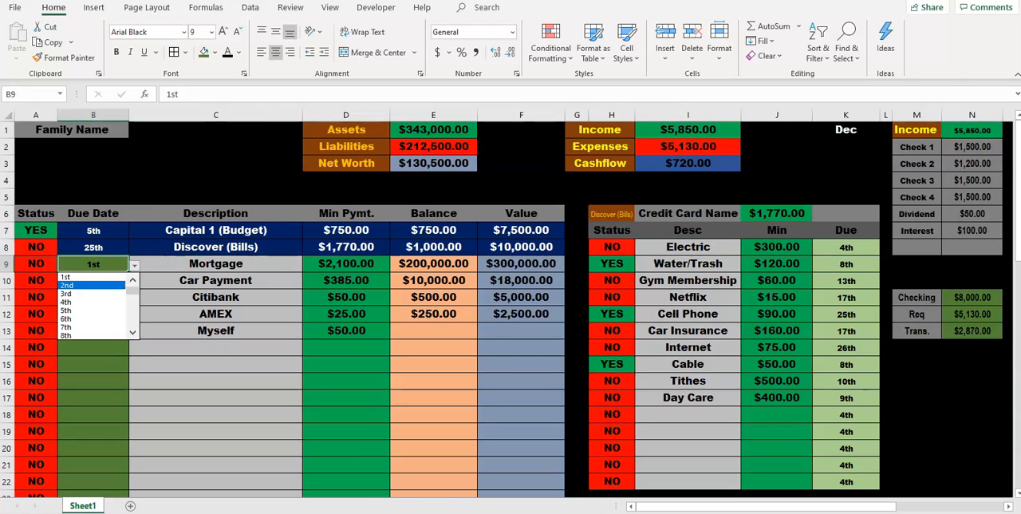
left_click(36, 264)
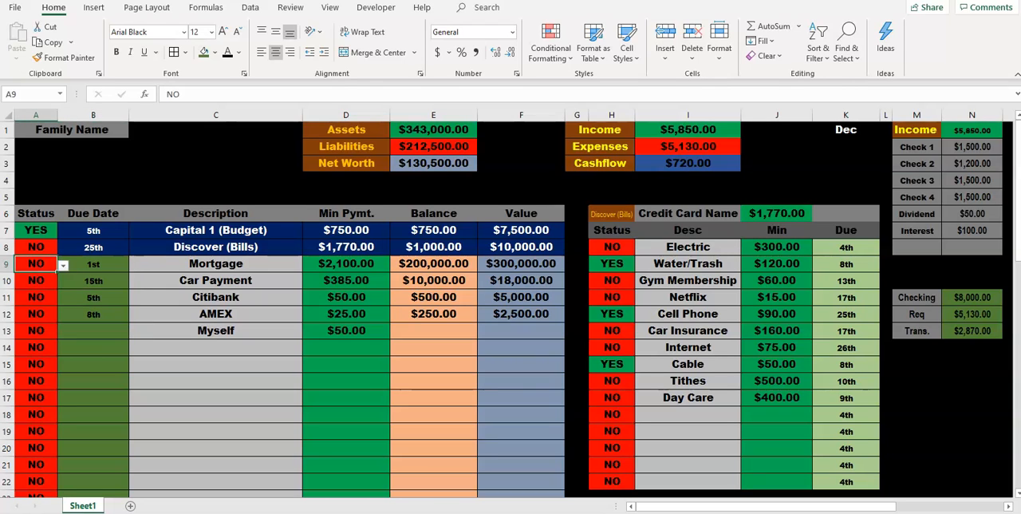
Step: Set the Mortgage's status to YES in the main bill table and check its balance and value
left_click(64, 266)
left_click(39, 277)
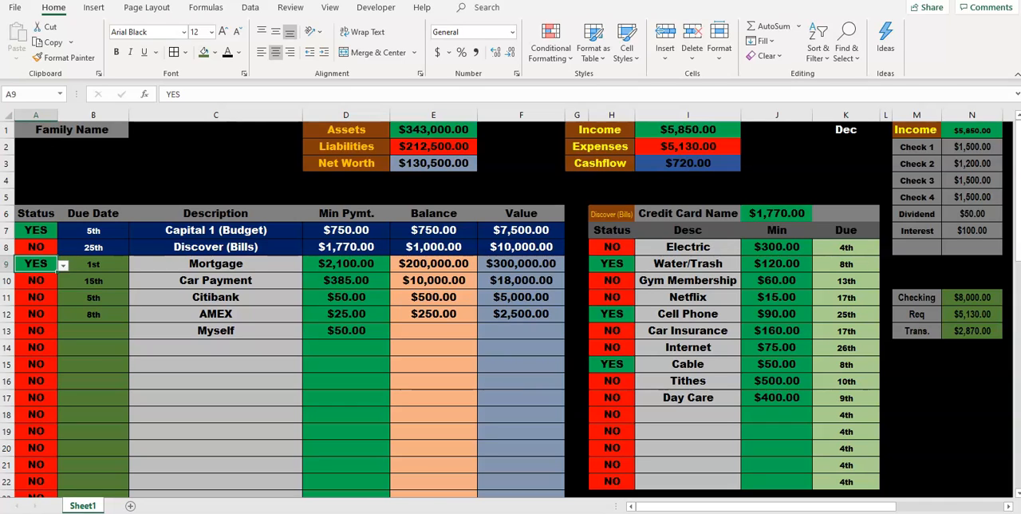
left_click(433, 264)
left_click(521, 264)
left_click(433, 265)
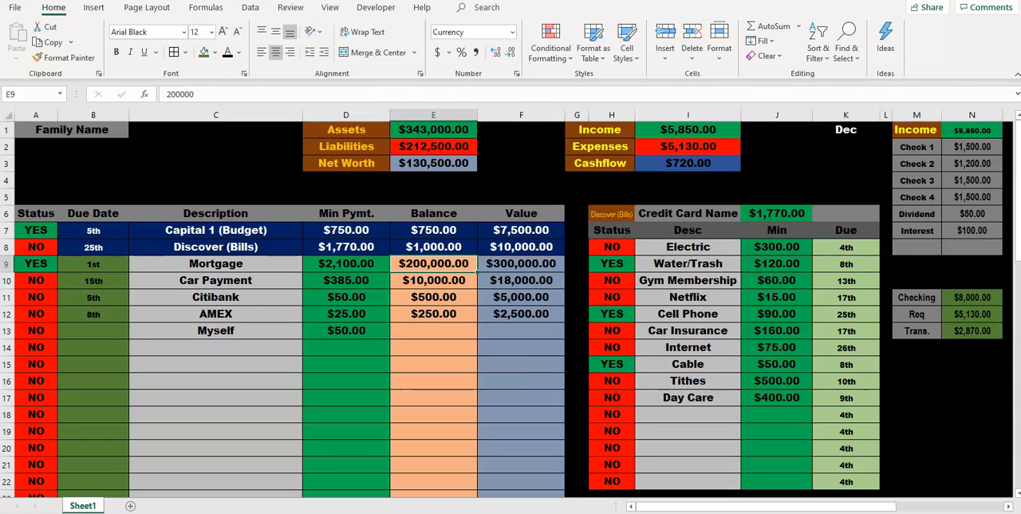
Step: Set the status of the Citibank bill to YES in the main bill table
left_click(94, 298)
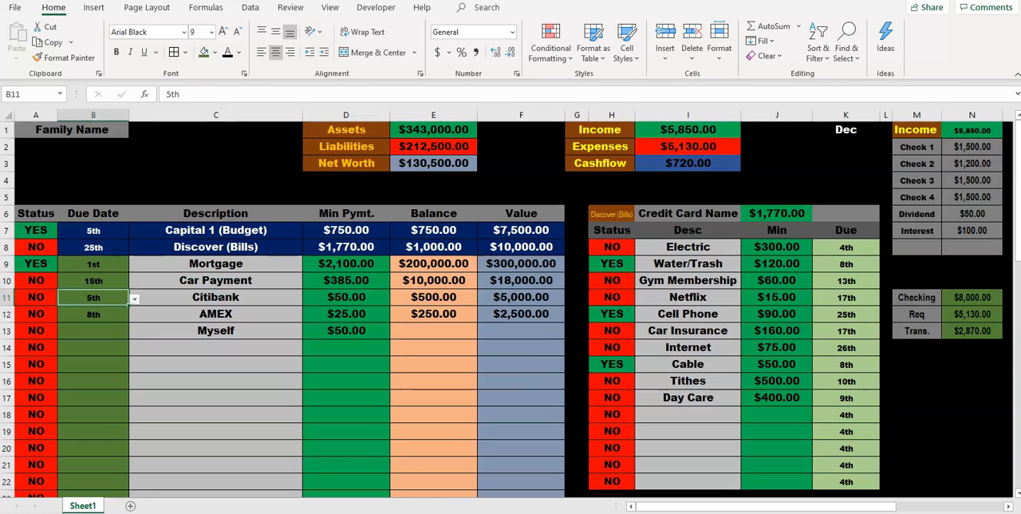
left_click(36, 298)
left_click(63, 299)
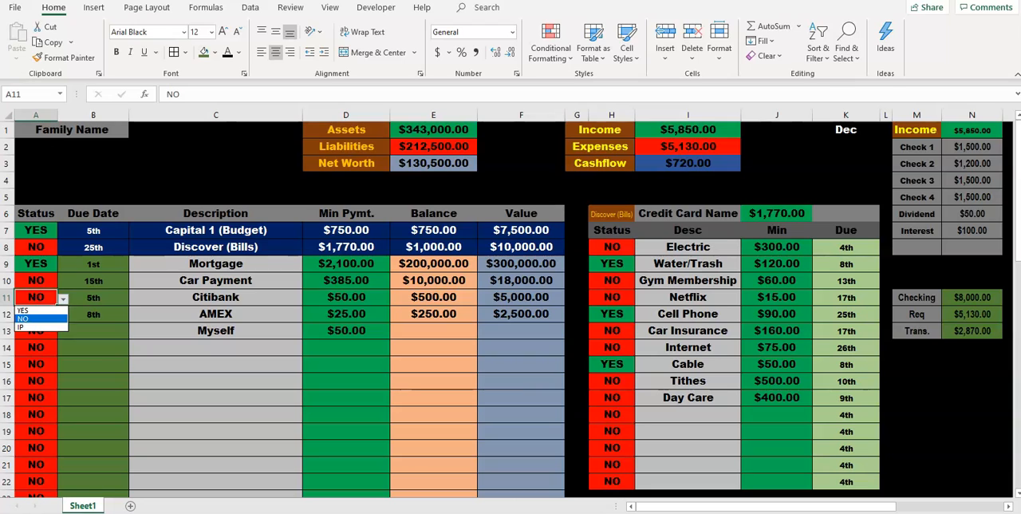
left_click(35, 310)
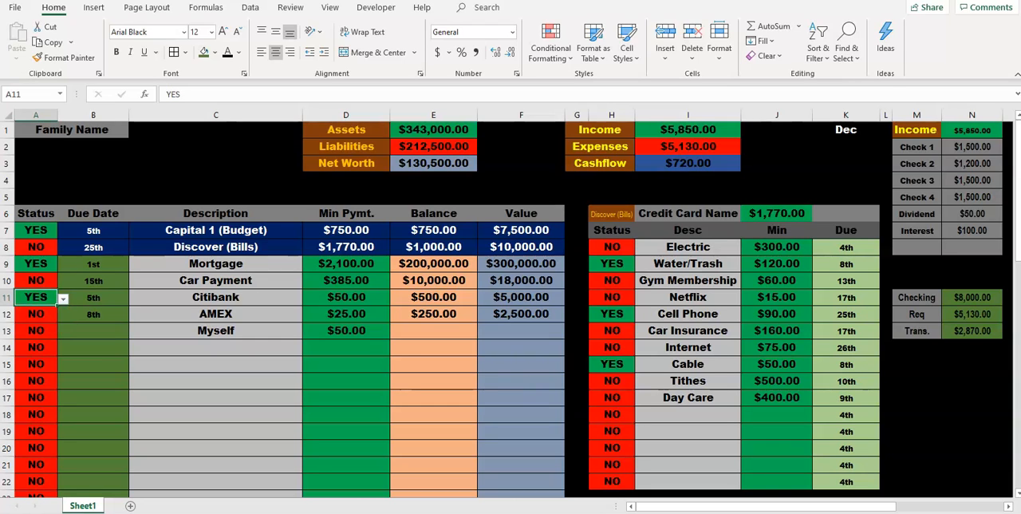
Step: Check the AMEX bill's due date and set its status to YES
left_click(36, 314)
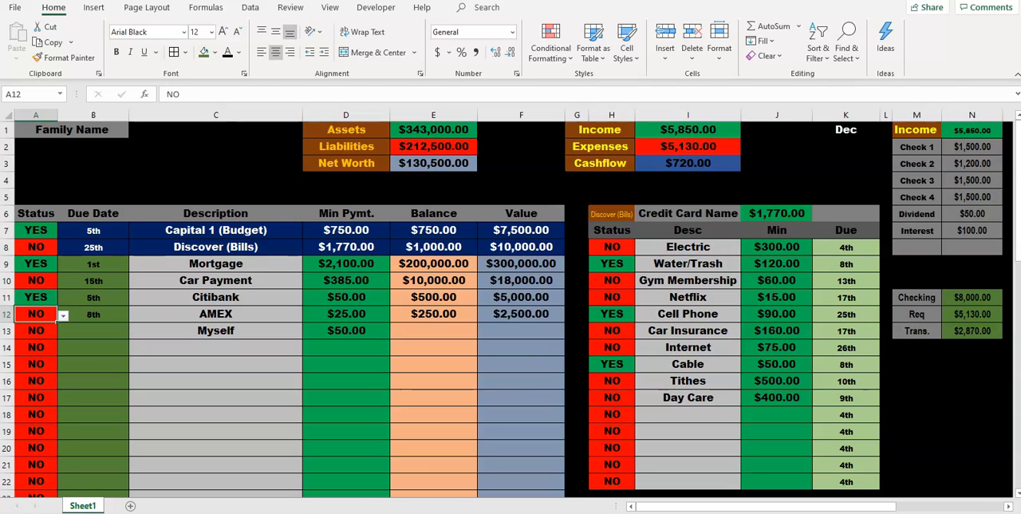
left_click(93, 314)
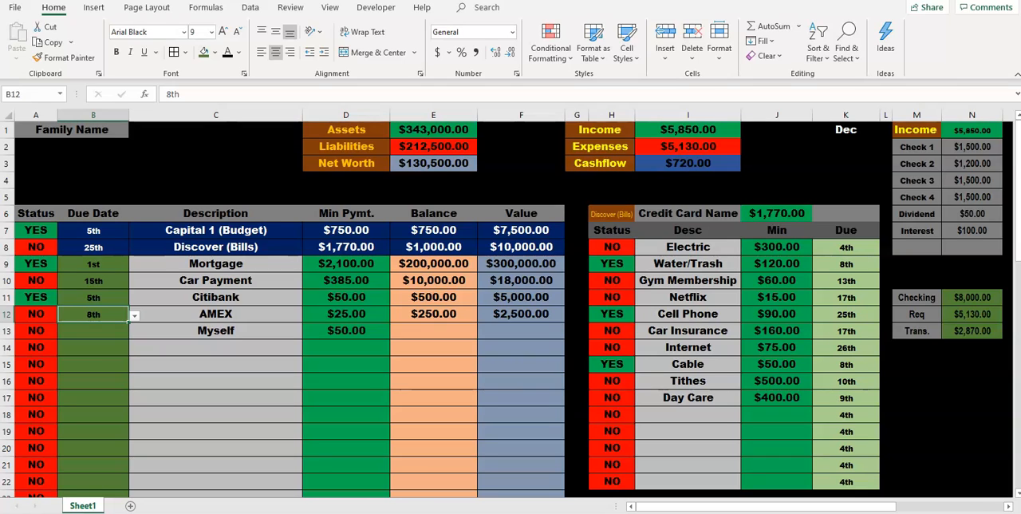
left_click(216, 315)
left_click(93, 315)
left_click(36, 314)
left_click(63, 316)
key("Return")
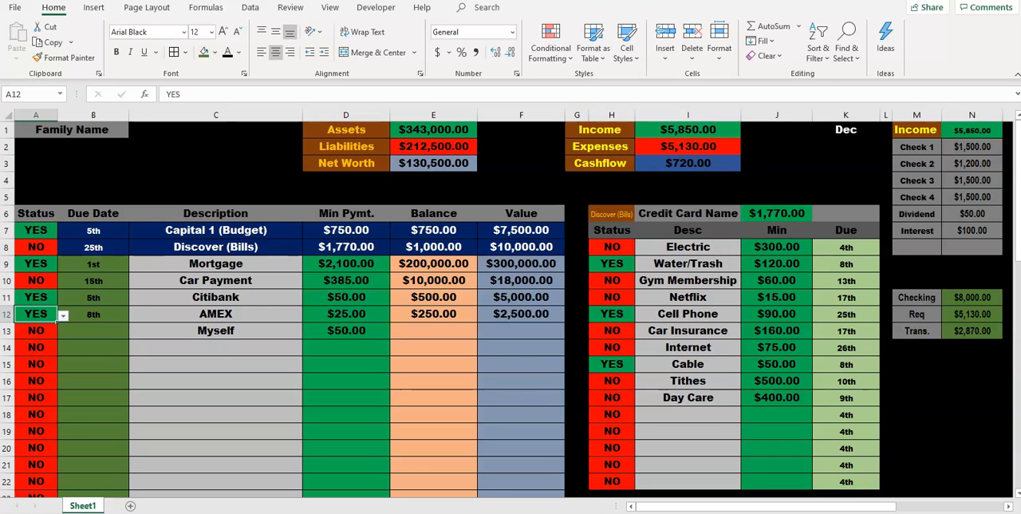
Step: Review the Mortgage, Car Payment and AMEX due dates, the Car Payment status, and the Capital 1 (Budget) and Discover (Bills) rows
left_click(216, 247)
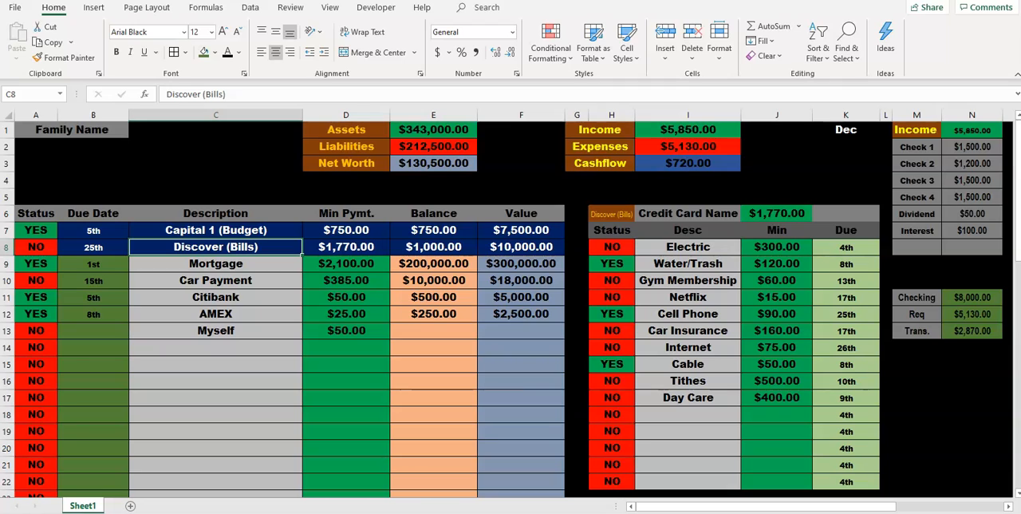
left_click(93, 264)
left_click(93, 281)
left_click(93, 314)
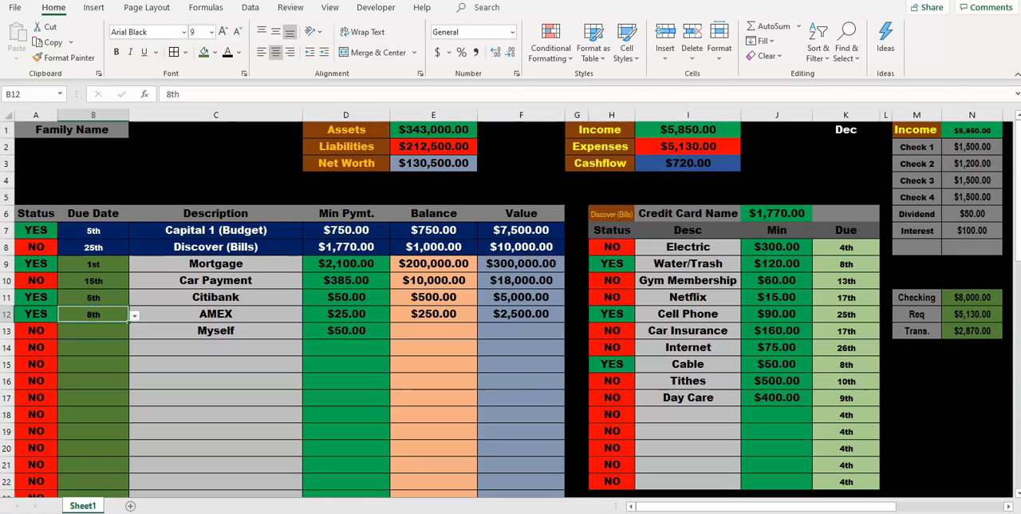
left_click(36, 280)
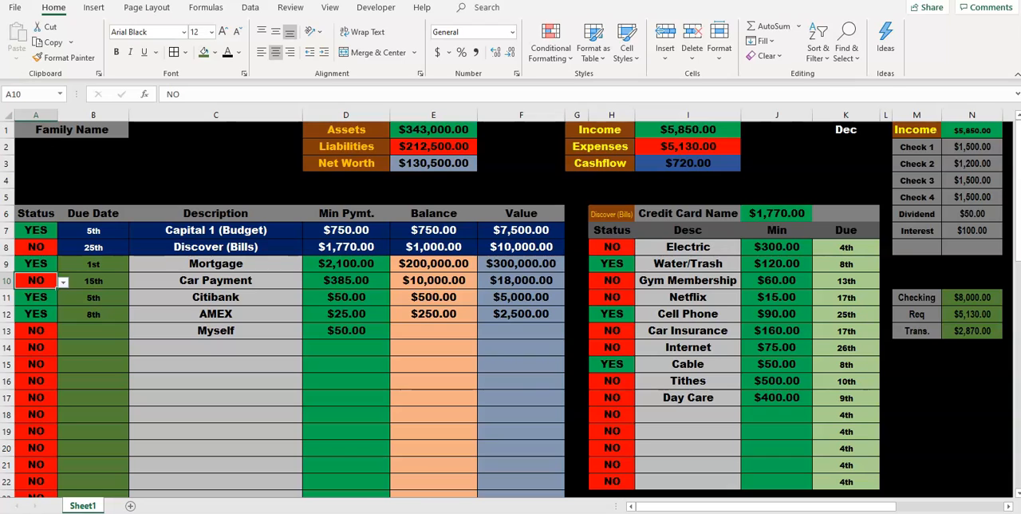
left_click(216, 231)
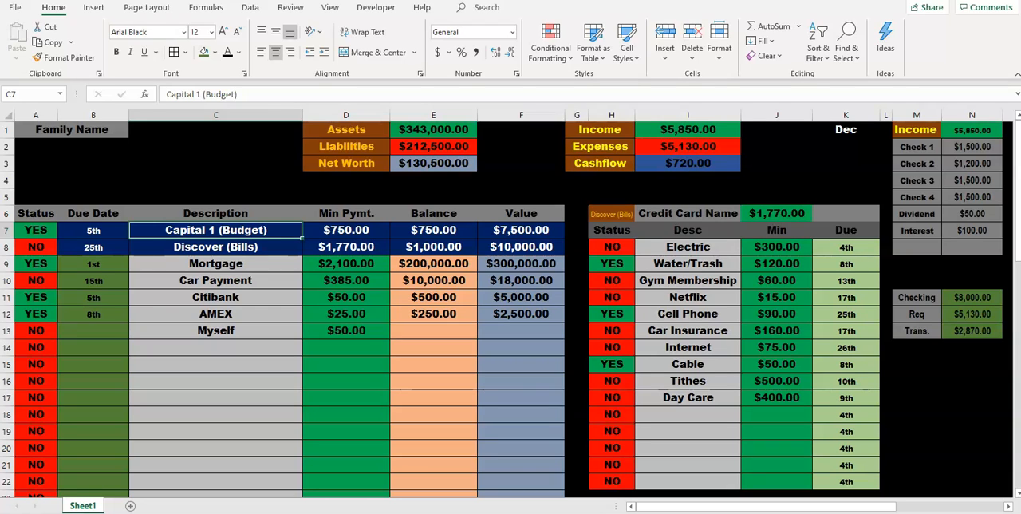
left_click(215, 247)
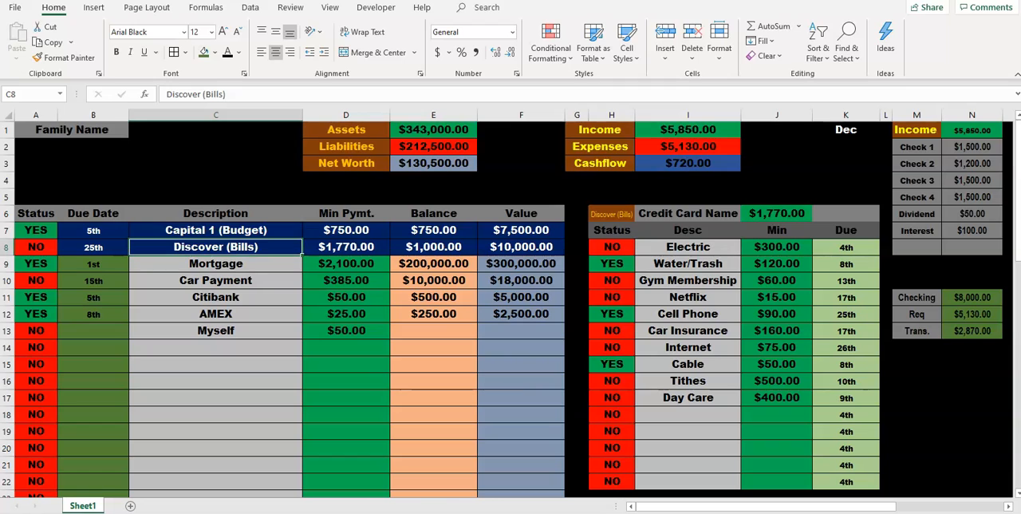
Step: Set the statuses of Gym Membership and Car Insurance to YES in the Discover (Bills) list
left_click(612, 281)
left_click(641, 282)
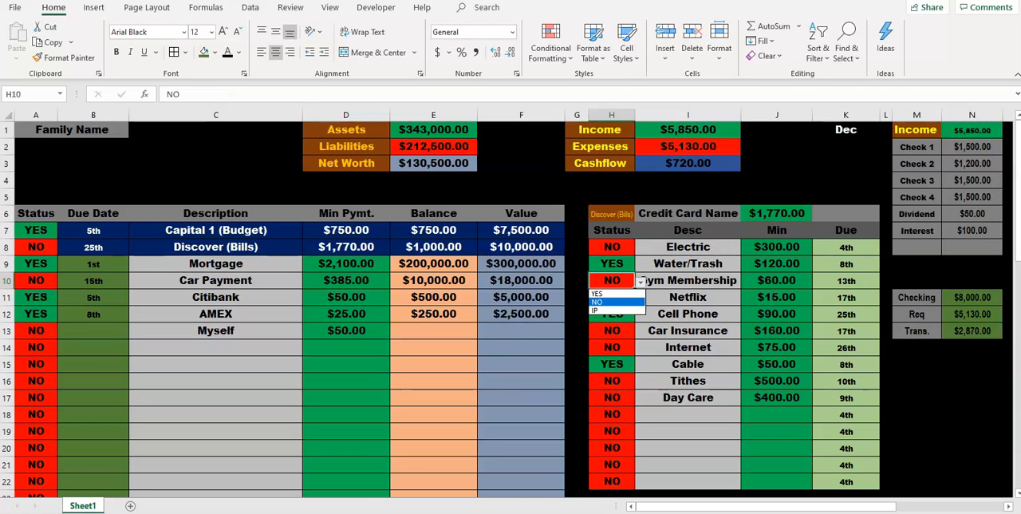
left_click(596, 294)
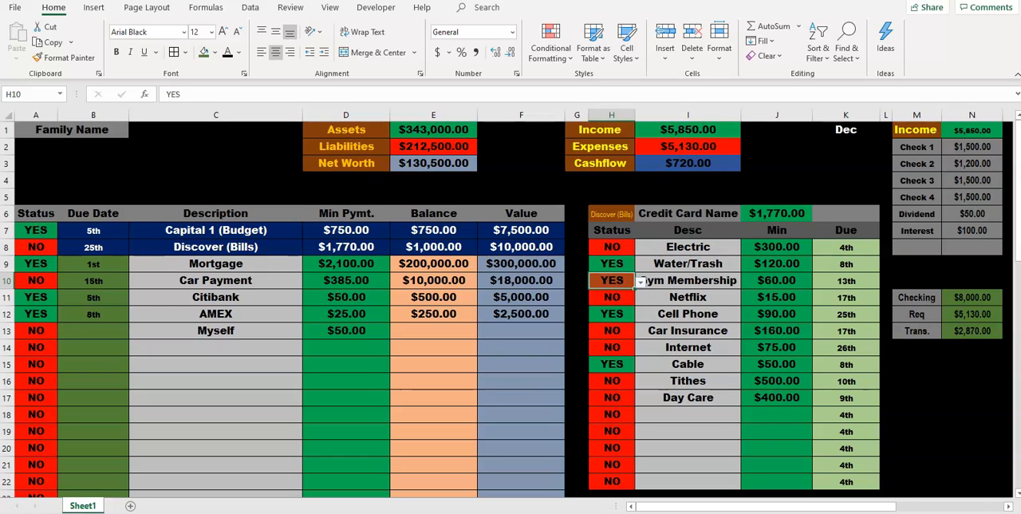
left_click(612, 330)
left_click(641, 332)
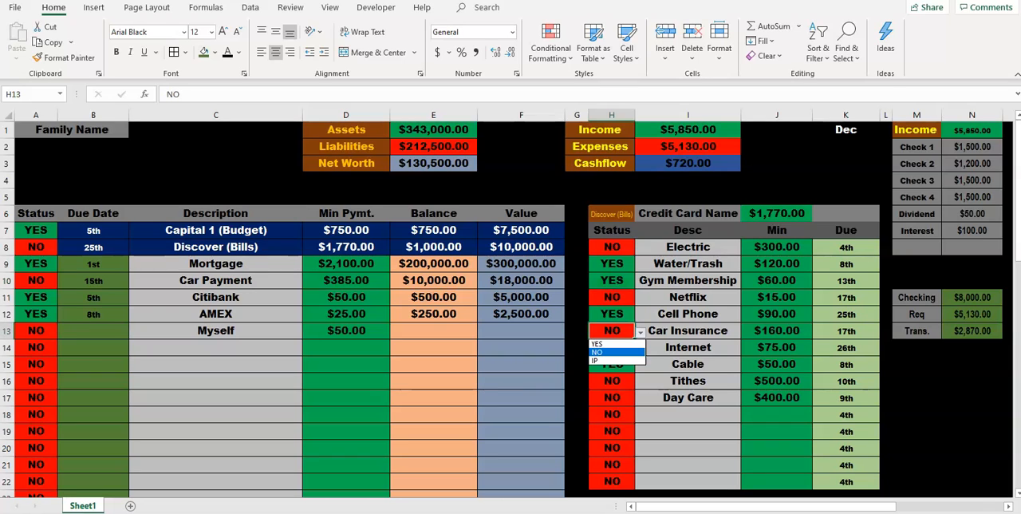
left_click(597, 344)
left_click(846, 330)
left_click(846, 364)
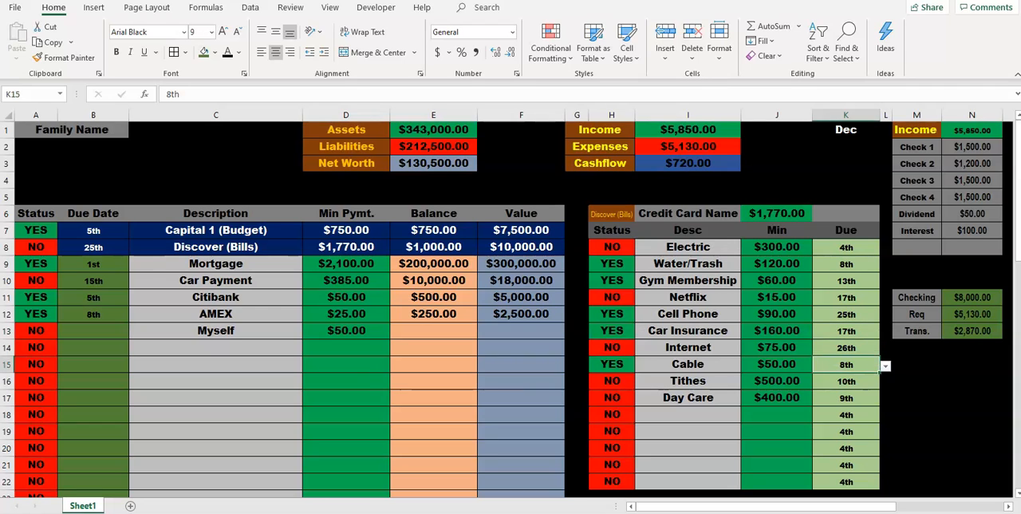
Step: Set the statuses of Netflix and Electric to YES in the Discover (Bills) list
left_click(612, 347)
left_click(688, 347)
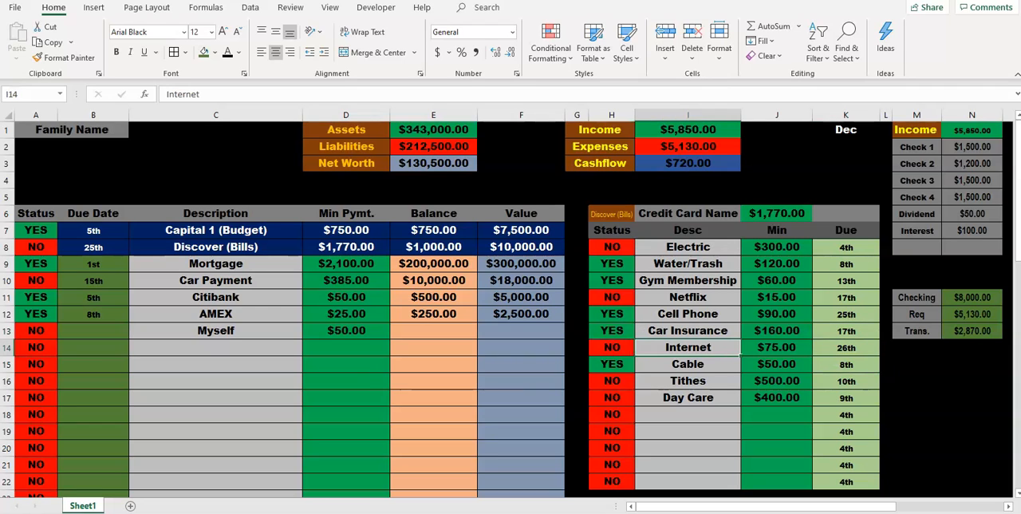
left_click(612, 297)
left_click(641, 300)
left_click(597, 309)
left_click(612, 246)
left_click(641, 249)
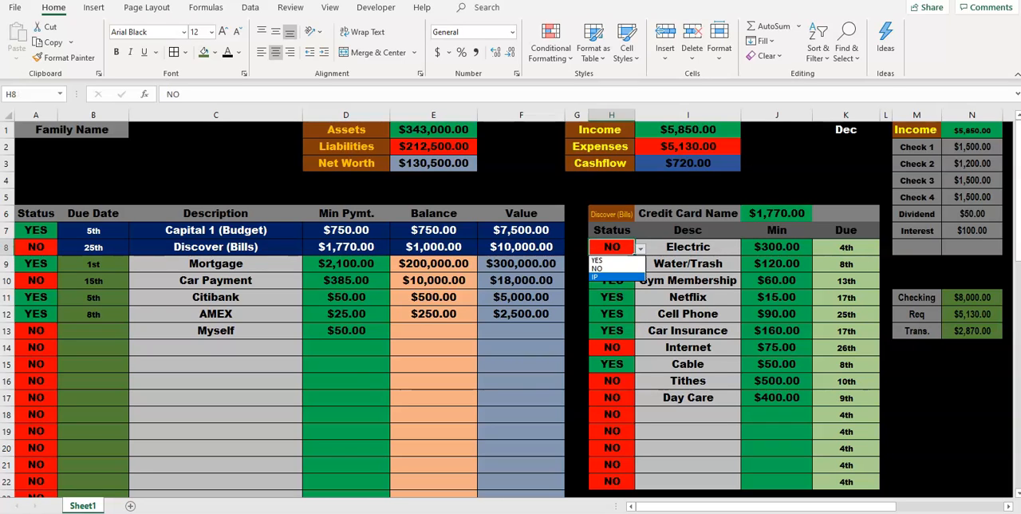
left_click(597, 260)
Step: Set the status of Day Care to YES and check the Internet bill's due date and status
left_click(612, 397)
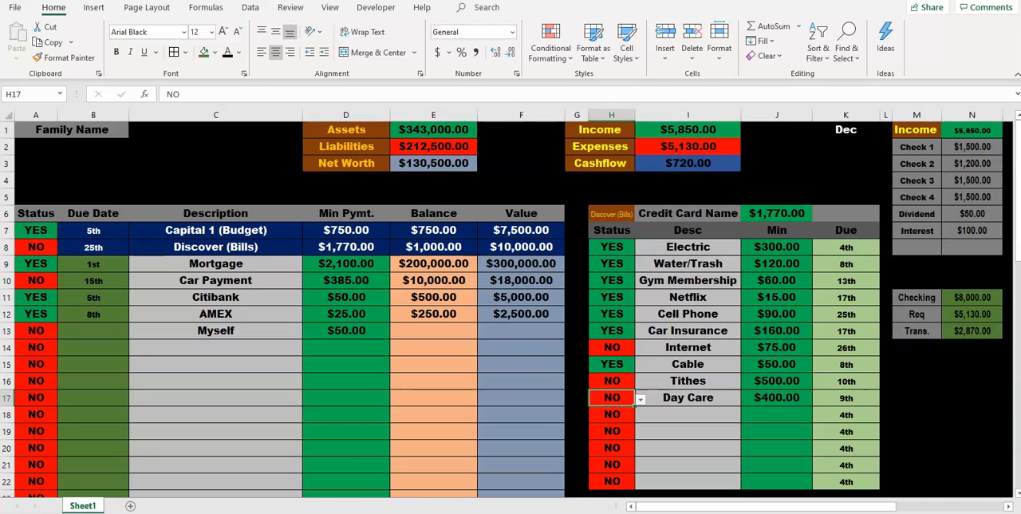
left_click(641, 399)
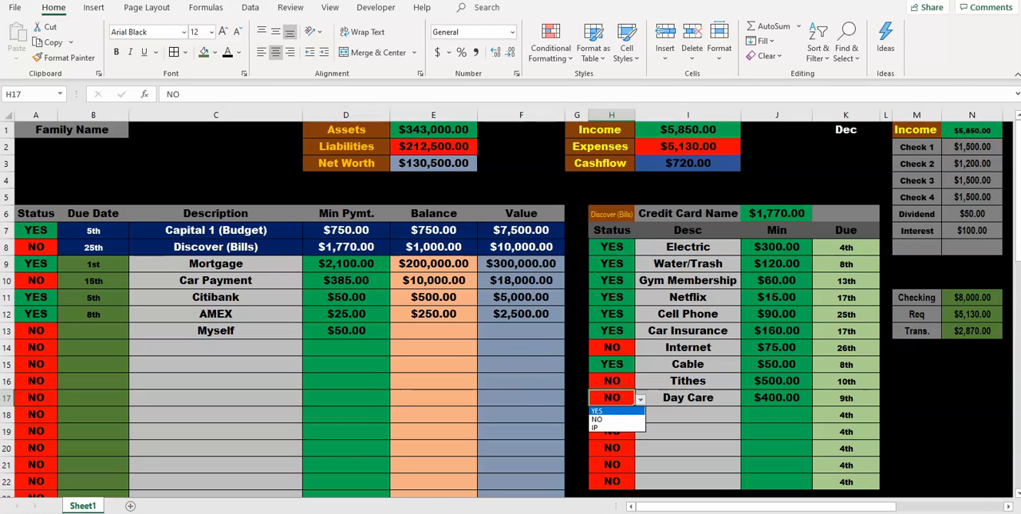
left_click(612, 411)
left_click(688, 348)
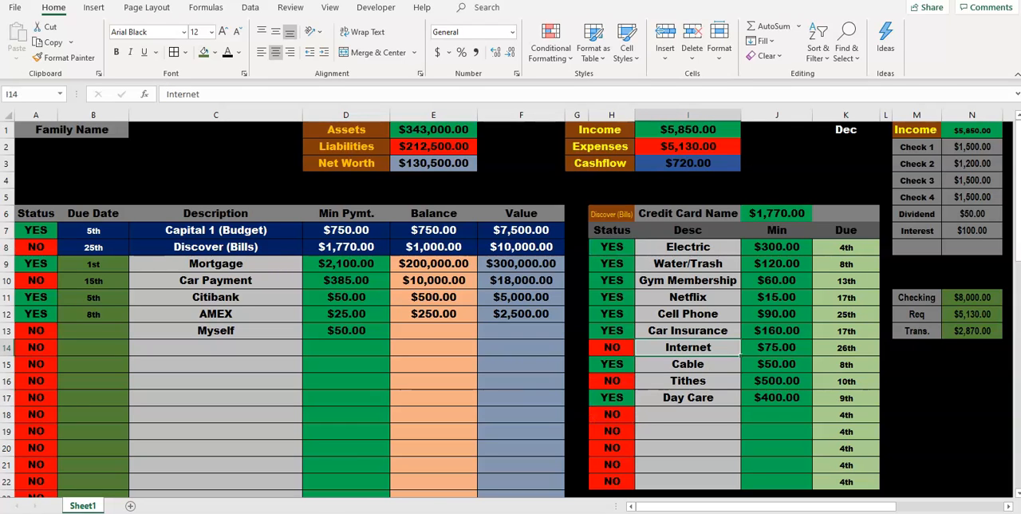
left_click(846, 347)
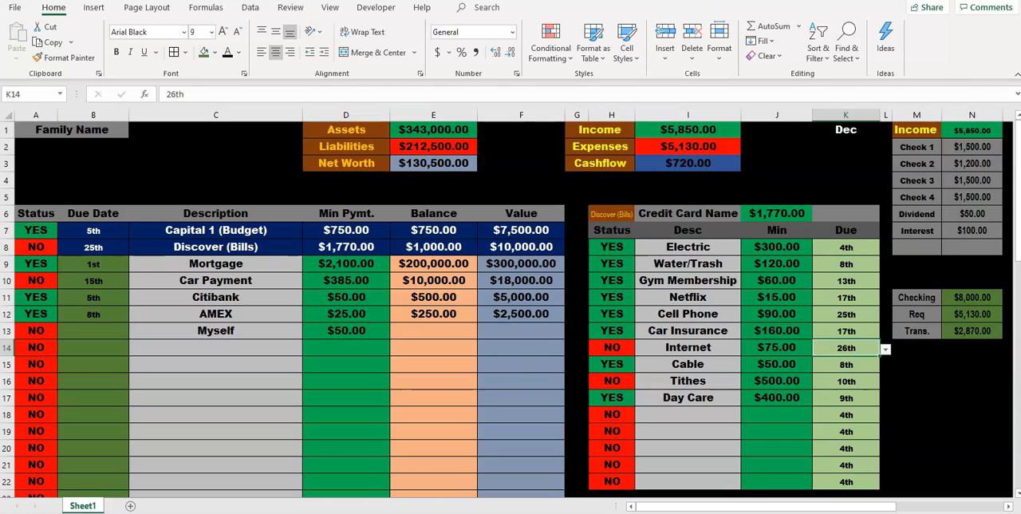
left_click(612, 348)
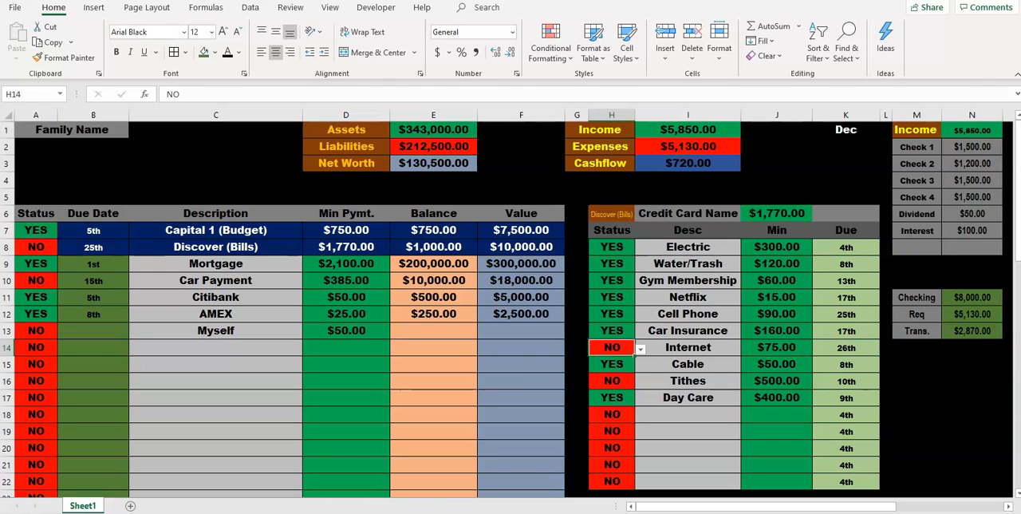
left_click(846, 348)
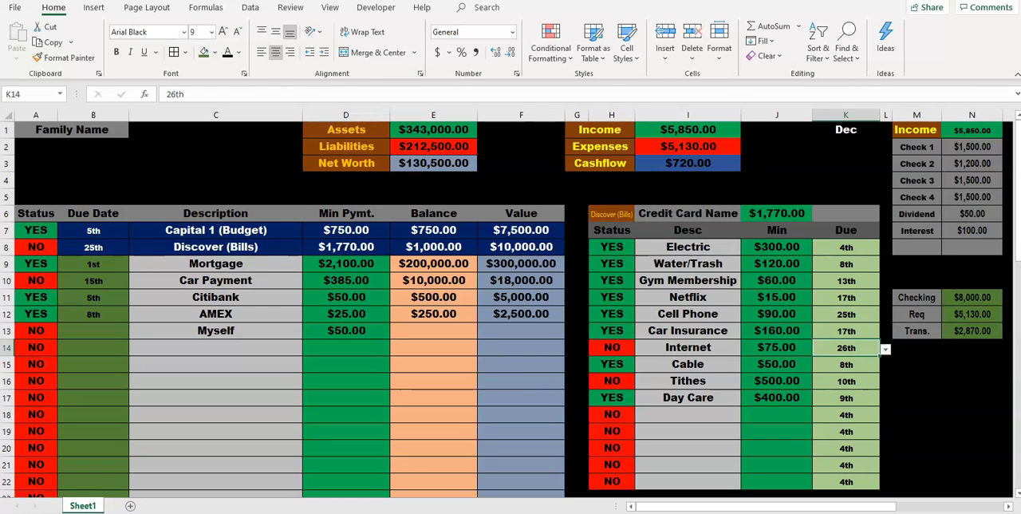
Step: Set the status of Discover (Bills) to YES in the main bill table
left_click(216, 247)
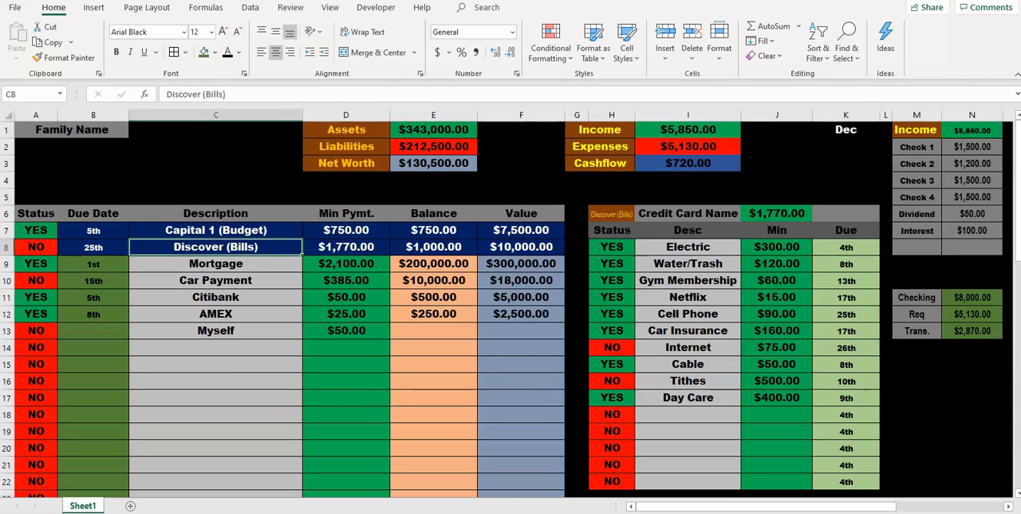
key("Left")
key("Left")
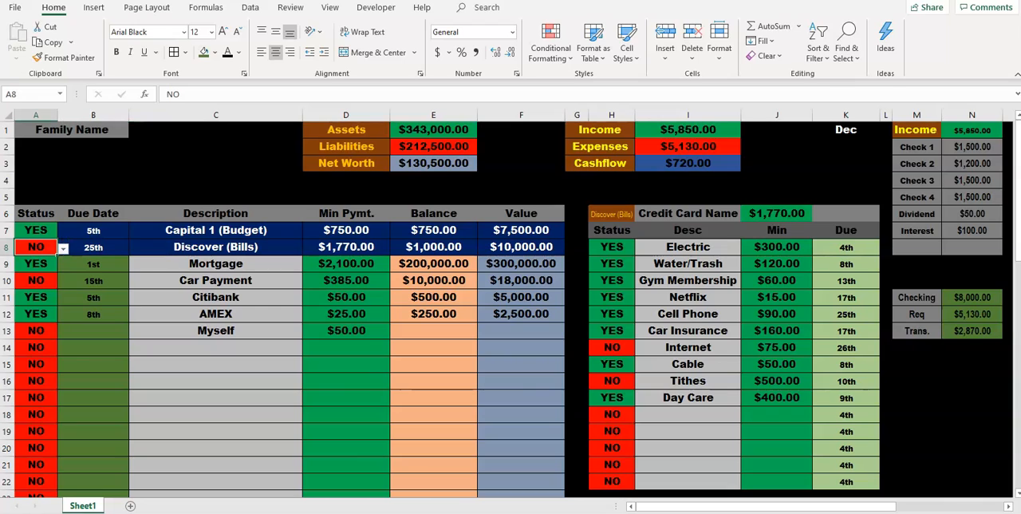
key("alt+Down")
key("Return")
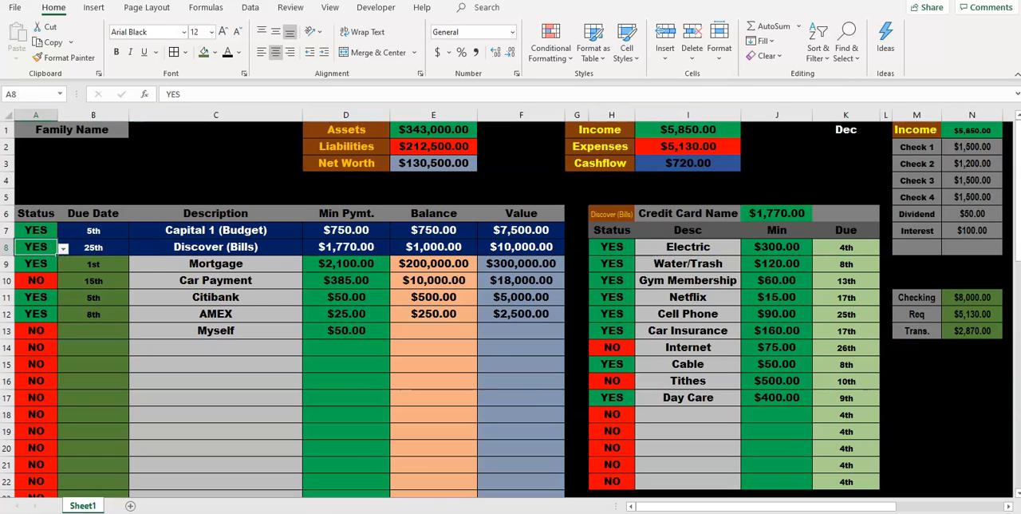
Step: Set the status of the Car Payment to YES in the main bill table
key("Down")
key("Down")
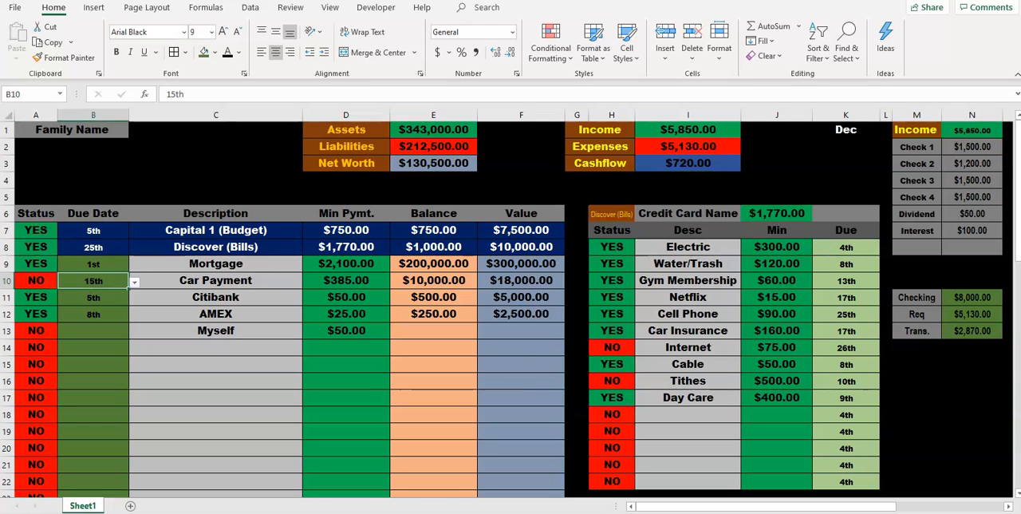
key("alt+Down")
key("Return")
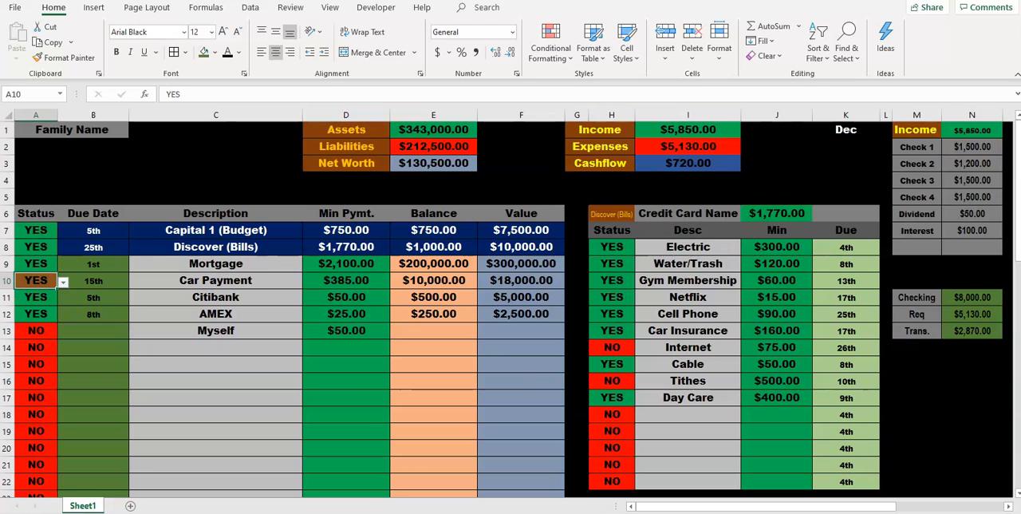
Step: Set the status of the Myself entry to YES in the main bill table
left_click(36, 330)
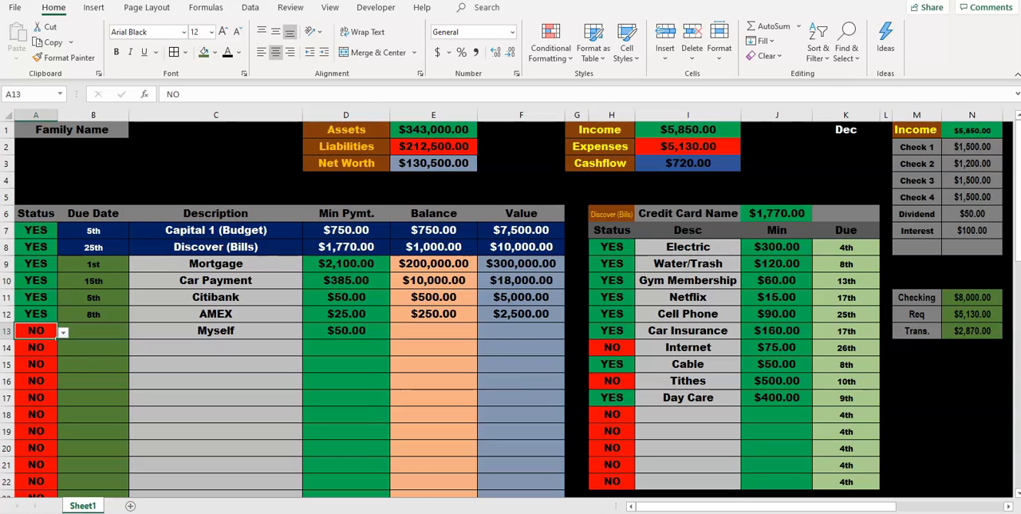
key("alt+Down")
key("Up")
key("Return")
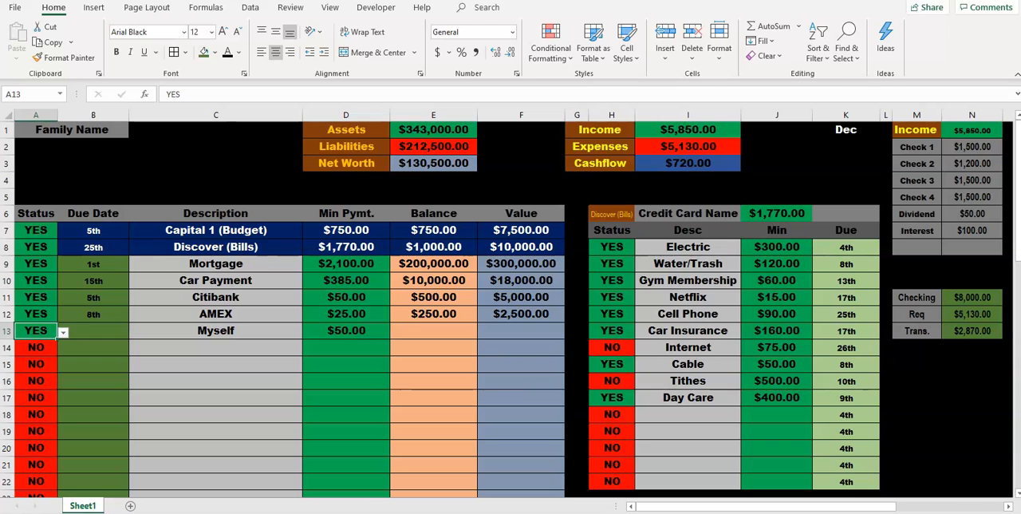
Step: Set the statuses of Internet and Tithes to YES in the Discover (Bills) list
left_click(612, 347)
left_click(215, 248)
left_click(612, 347)
left_click(641, 350)
left_click(613, 361)
left_click(612, 381)
left_click(640, 383)
left_click(612, 394)
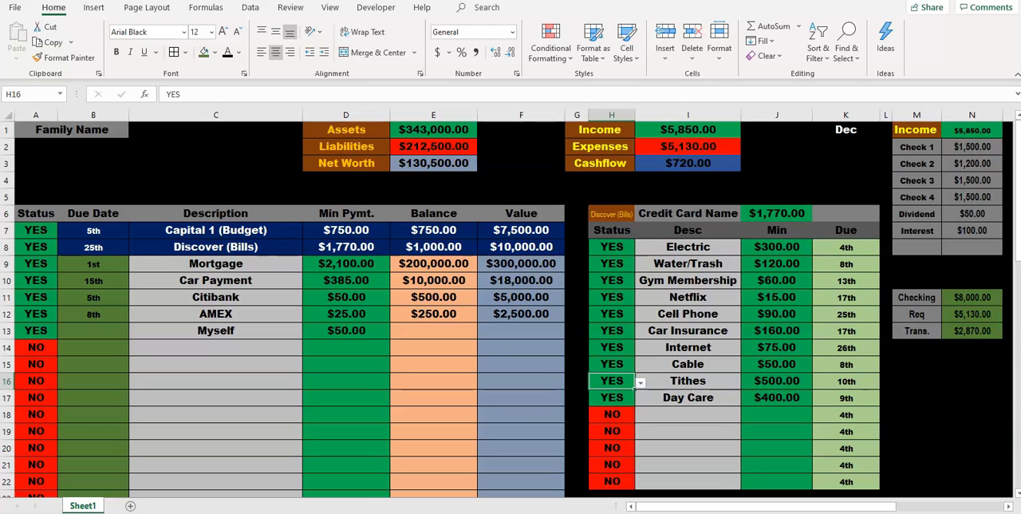
Step: Reset the main bill table's statuses in A7:A15 to NO by copying an unused row's NO cell over them
right_click(36, 347)
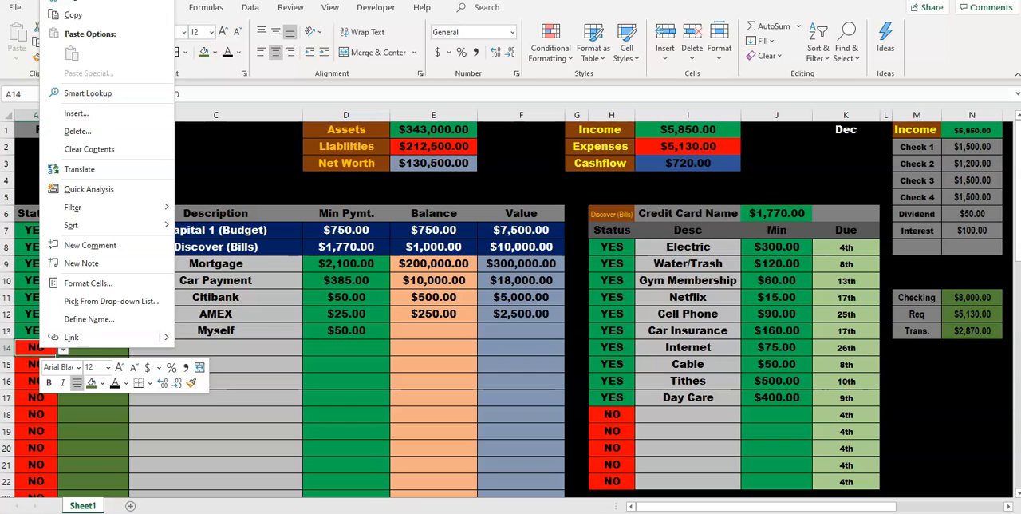
left_click(79, 14)
left_click_drag(36, 230, 36, 347)
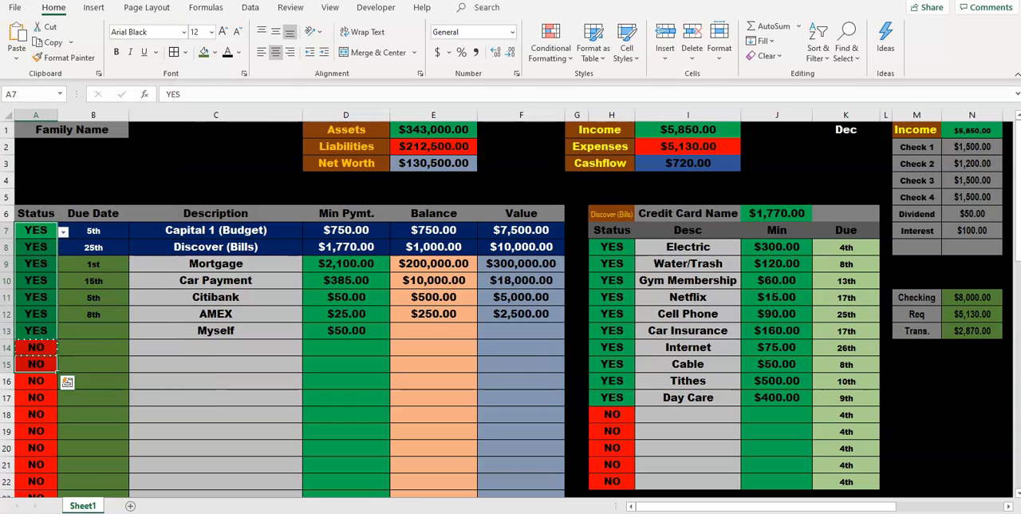
right_click(31, 347)
left_click(55, 48)
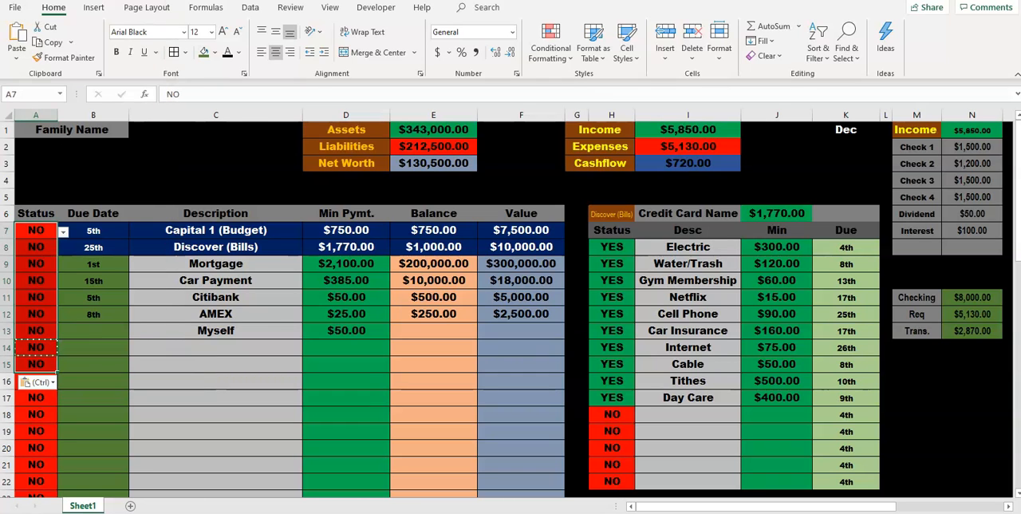
Step: Reset the Discover (Bills) list's statuses in H8:H19 to NO by pasting the copied NO cell over them
left_click_drag(612, 246, 611, 431)
right_click(622, 423)
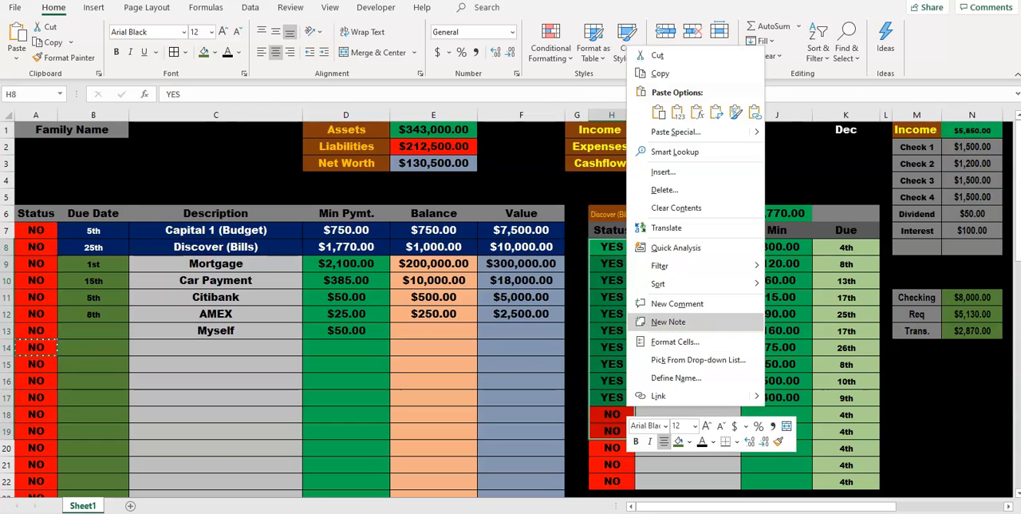
left_click(659, 112)
Step: Change the sheet's month in K1 to Jan
left_click(845, 130)
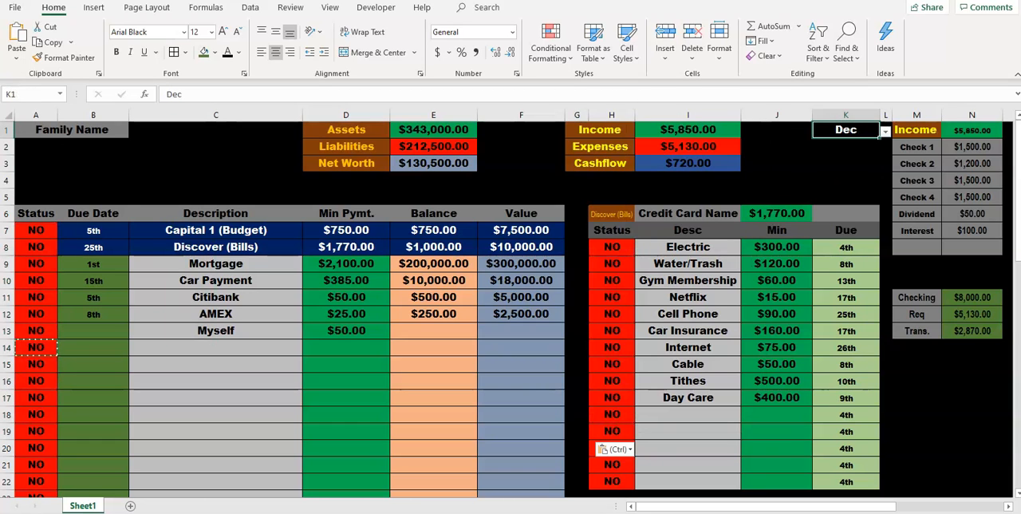
left_click(886, 132)
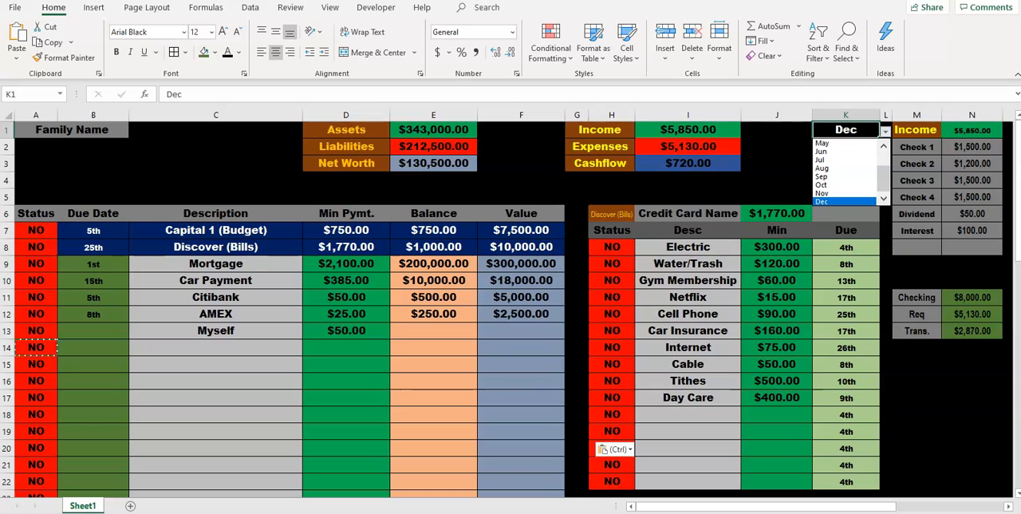
left_click_drag(884, 180, 883, 159)
left_click(836, 143)
left_click(346, 381)
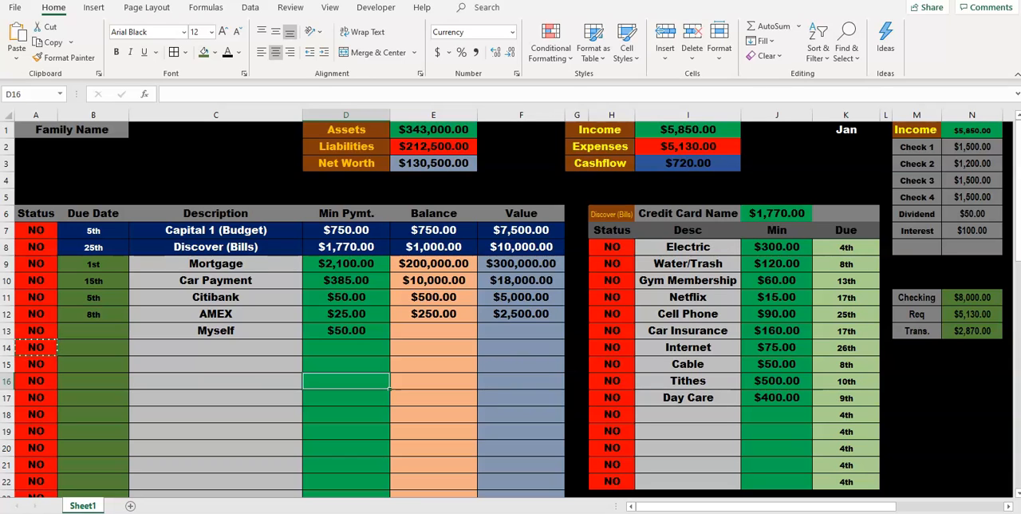
Step: Set the Checking balance in N11 to 6130 and check the resulting Trans. amount
left_click(972, 297)
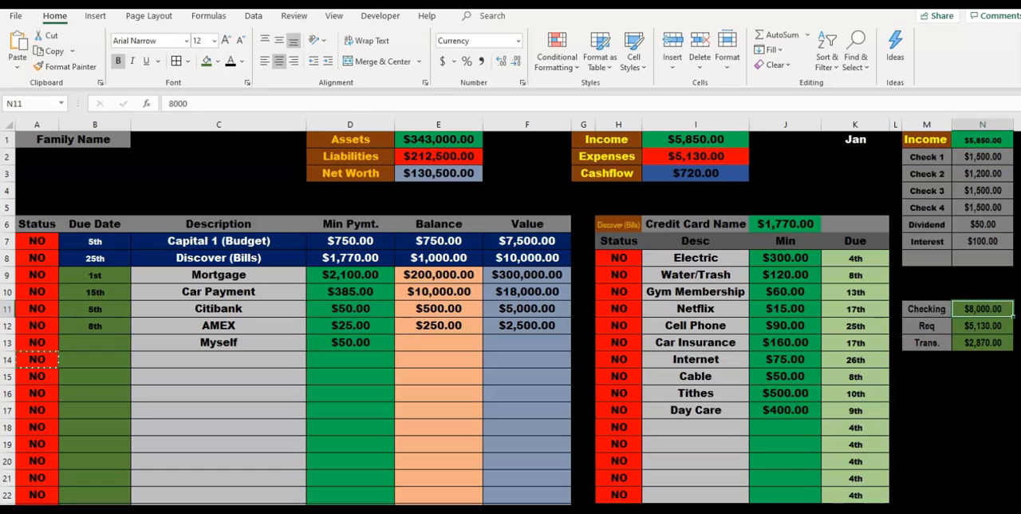
left_click(350, 292)
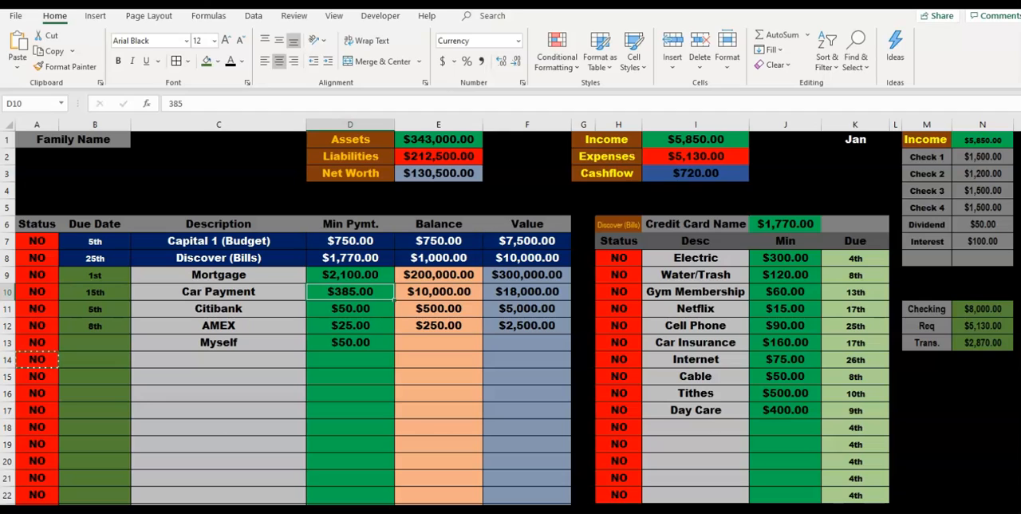
left_click(983, 308)
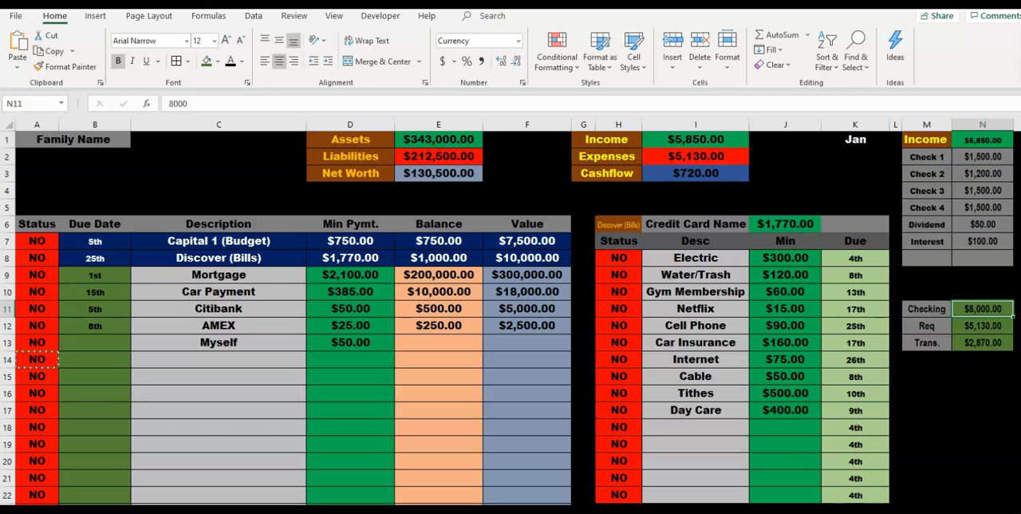
type("6130")
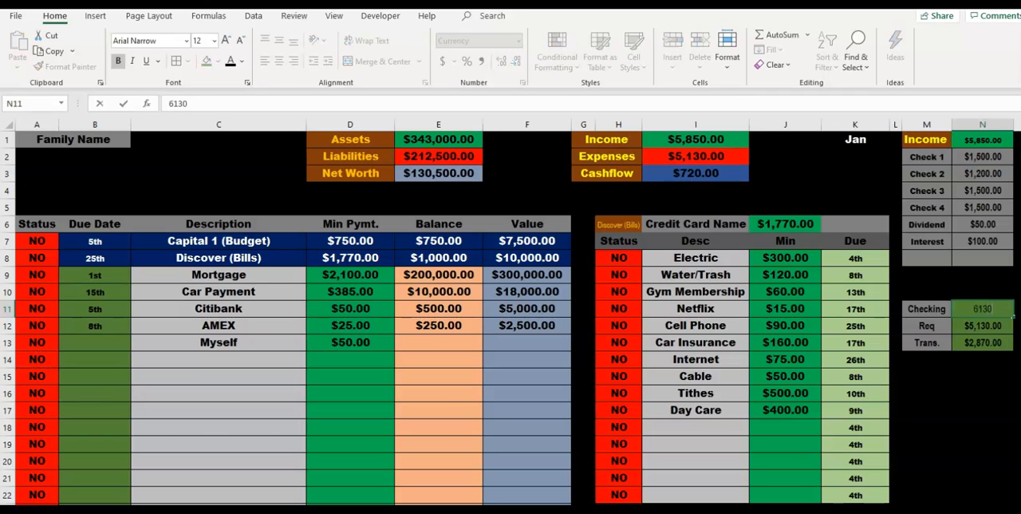
key("Return")
left_click(983, 342)
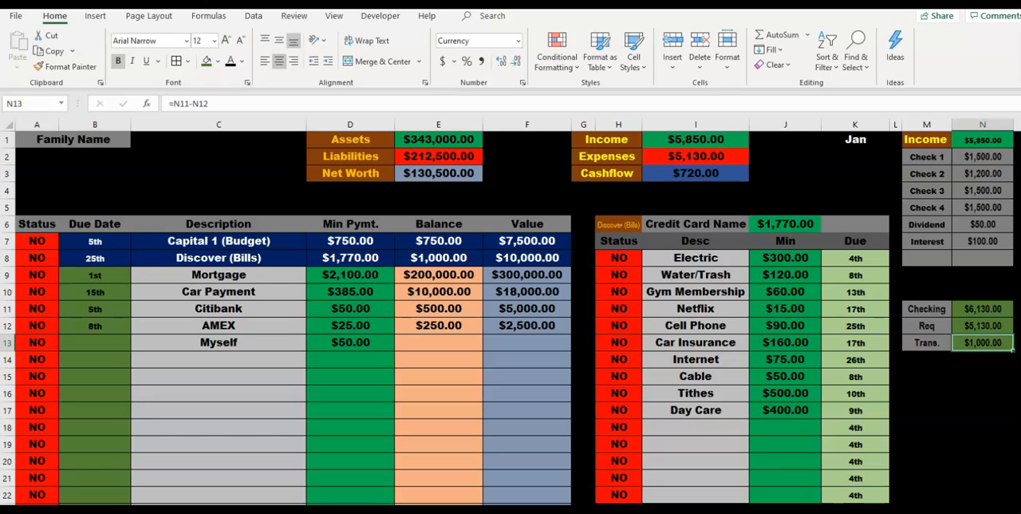
Step: Compare the Car Payment's minimum payment and balance with the Trans. amount available from checking
left_click(350, 292)
left_click(439, 292)
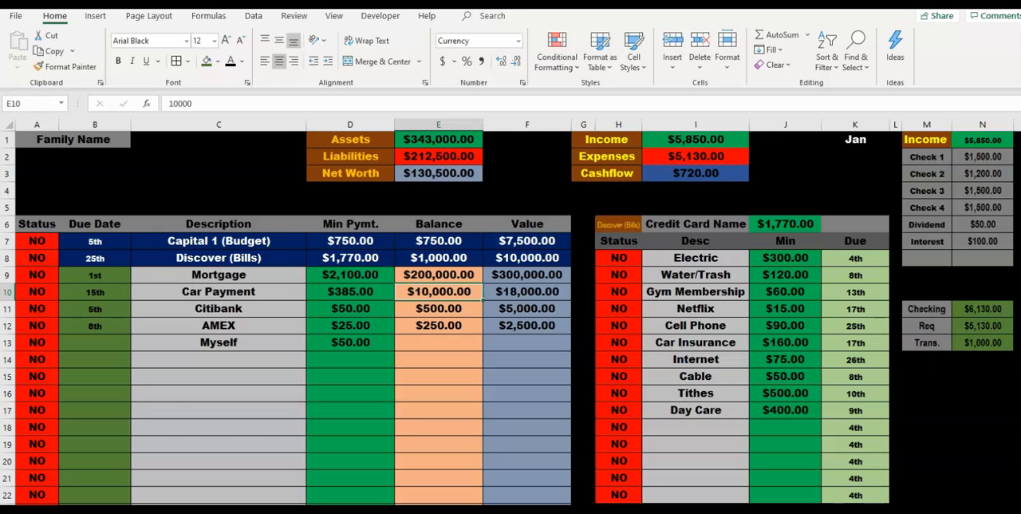
left_click(218, 189)
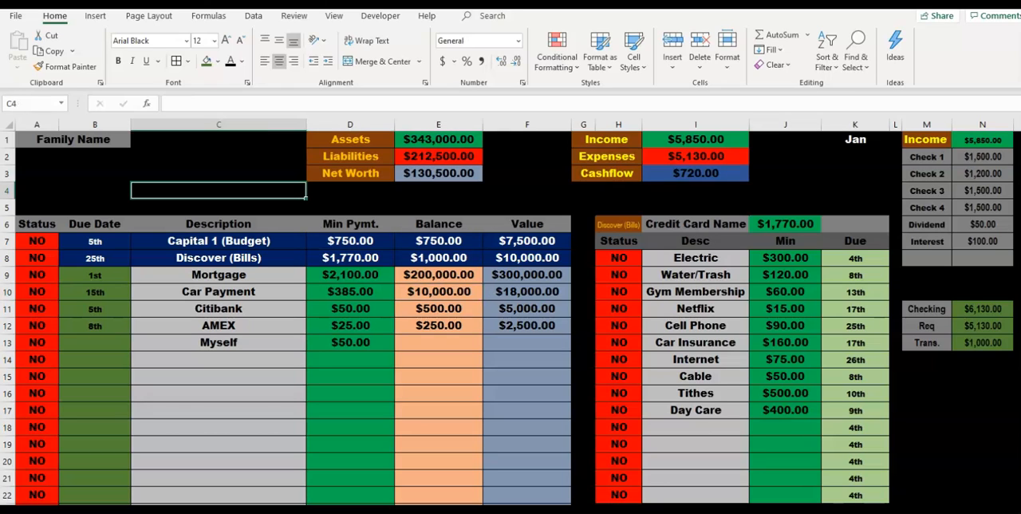
left_click(983, 344)
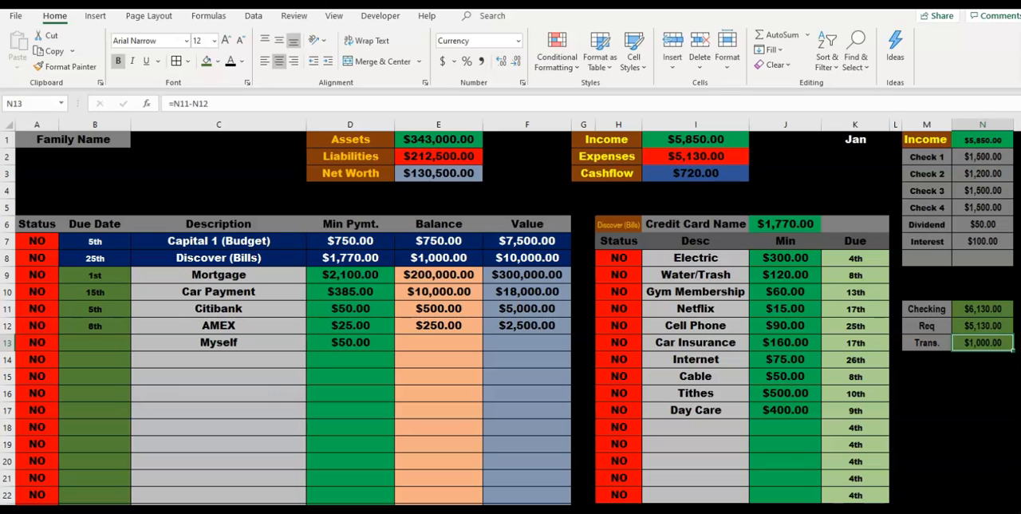
left_click(983, 393)
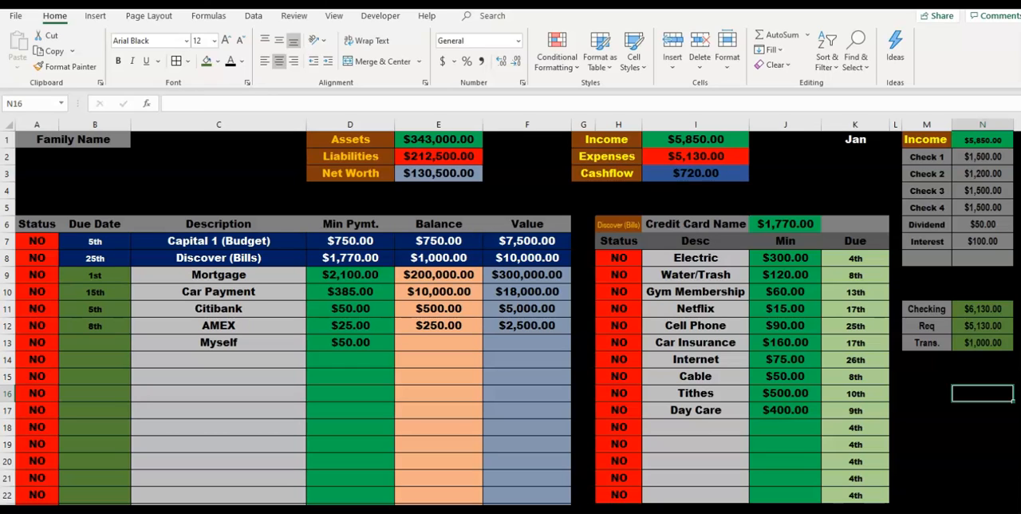
left_click(439, 292)
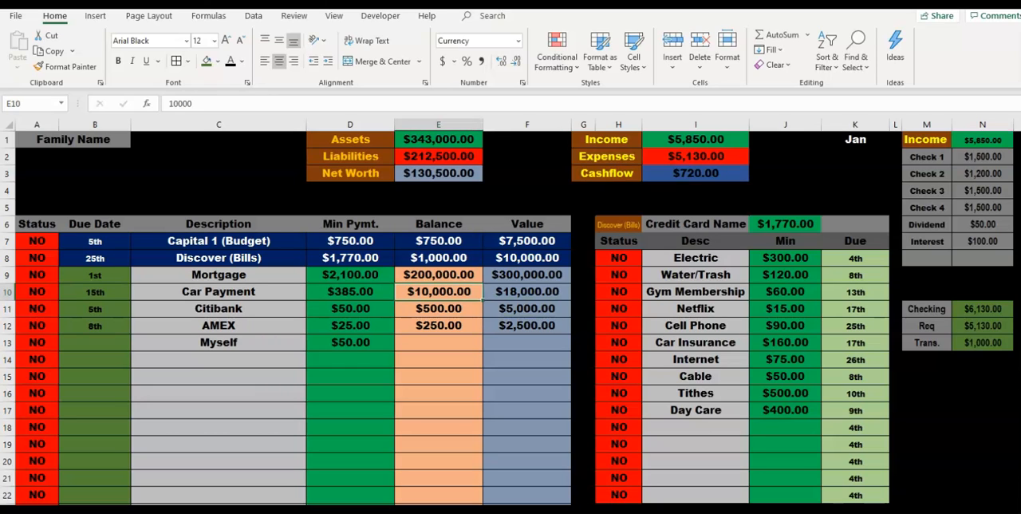
left_click(983, 342)
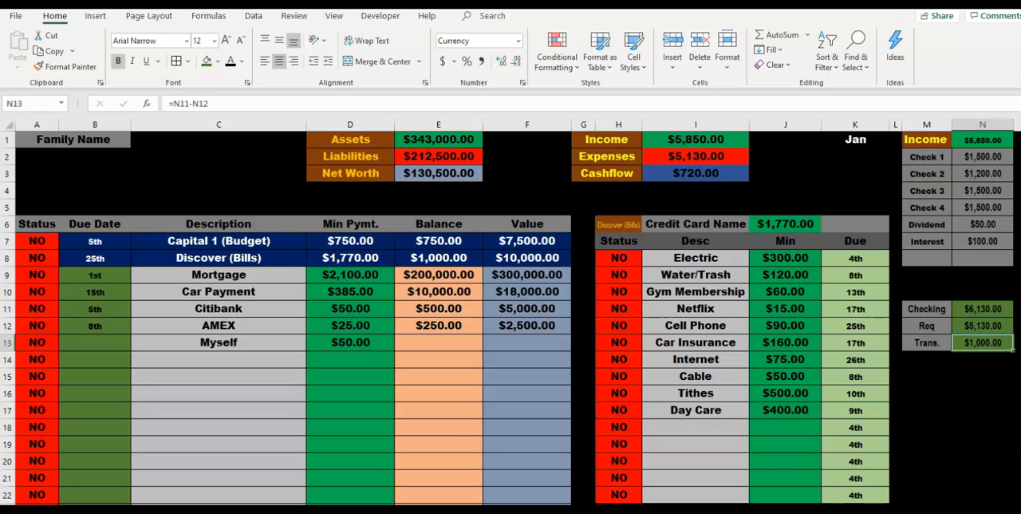
left_click(219, 173)
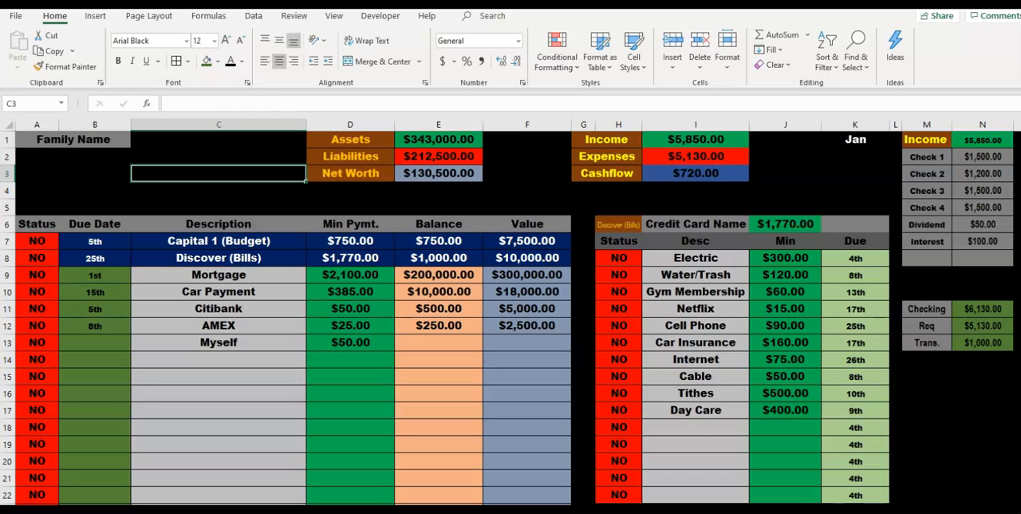
left_click(983, 377)
left_click(983, 342)
Step: Set the Checking balance in N11 to 6500 and check the resulting Trans. amount
left_click(983, 309)
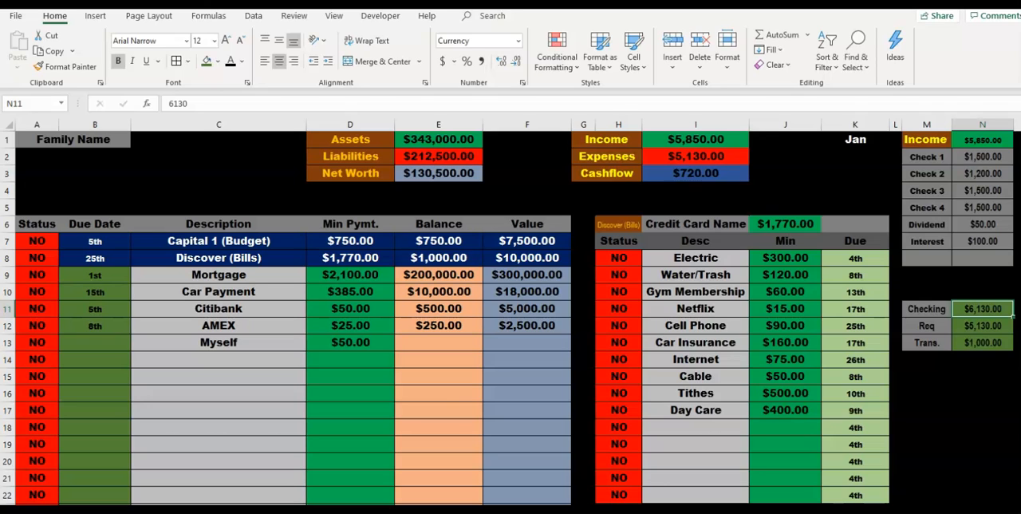
type("500")
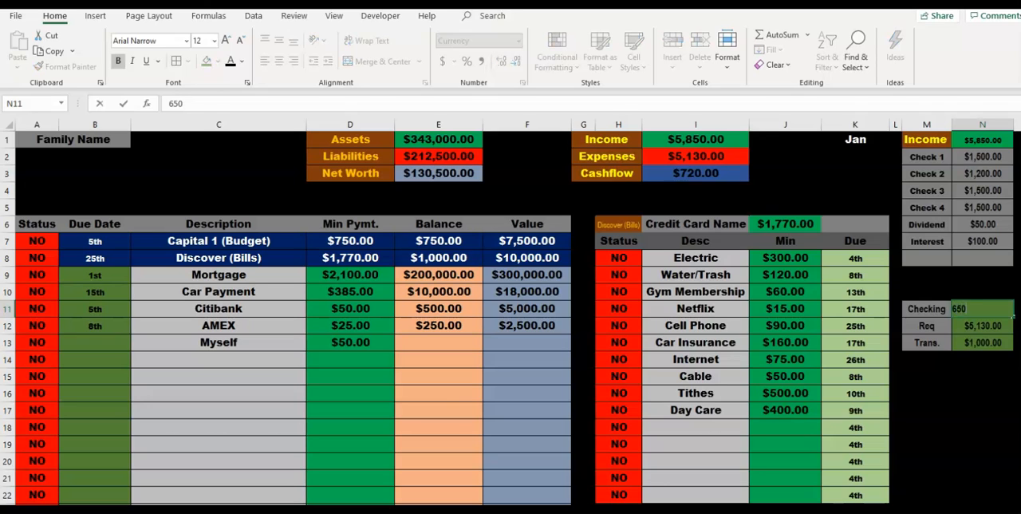
key("Return")
left_click(983, 342)
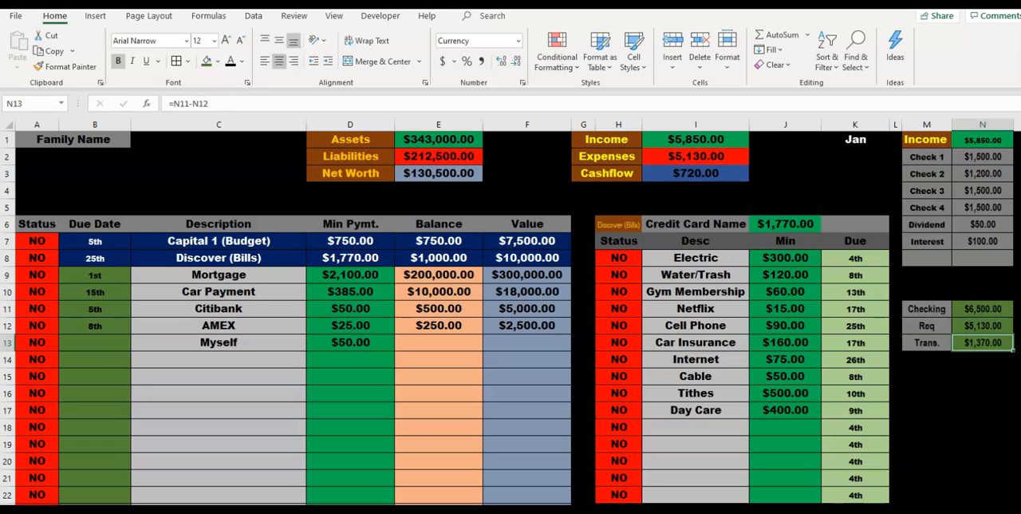
left_click(219, 173)
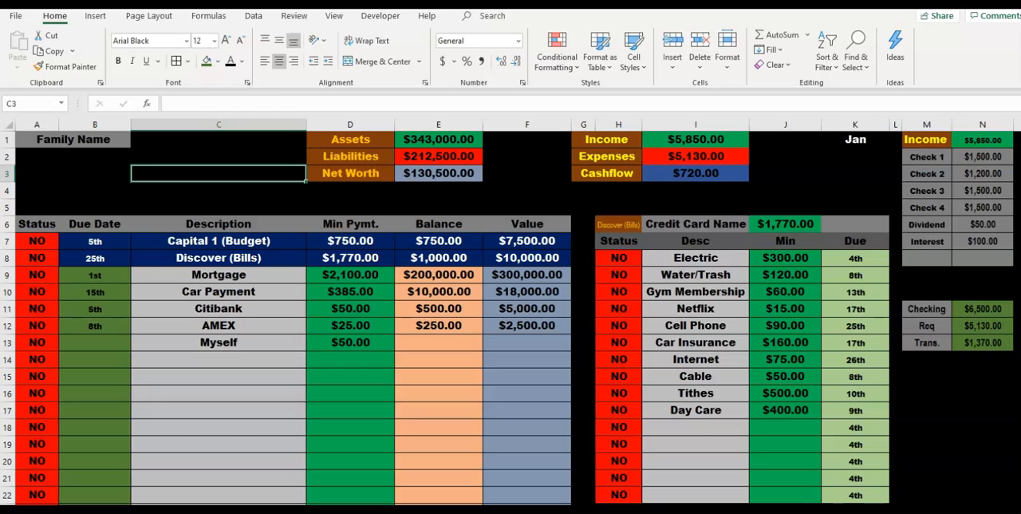
Step: Review the Car Payment balance, the main bill table's descriptions in C7:C13 and the Discover (Bills) entries in I8:I17
left_click(439, 292)
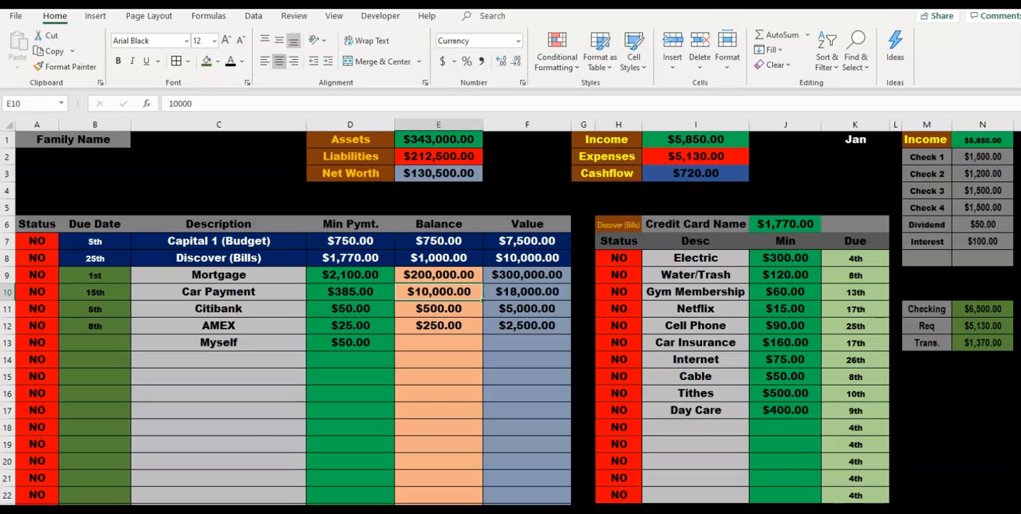
left_click(219, 360)
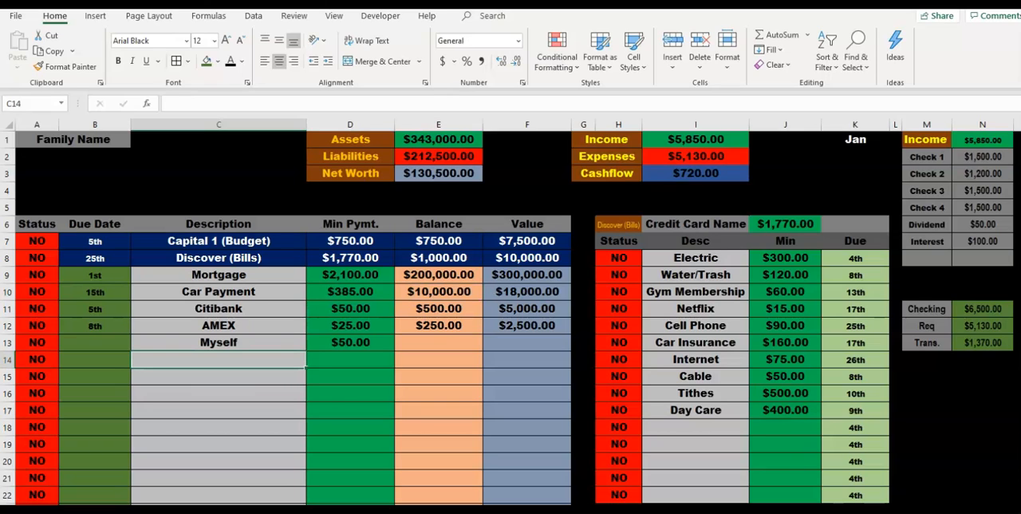
left_click(218, 173)
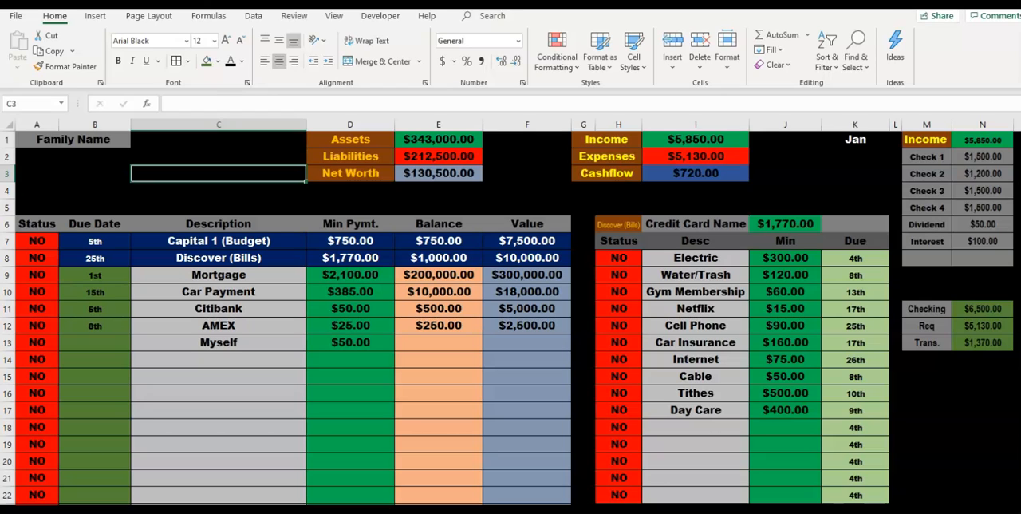
left_click(36, 258)
left_click(37, 292)
left_click_drag(218, 241, 219, 343)
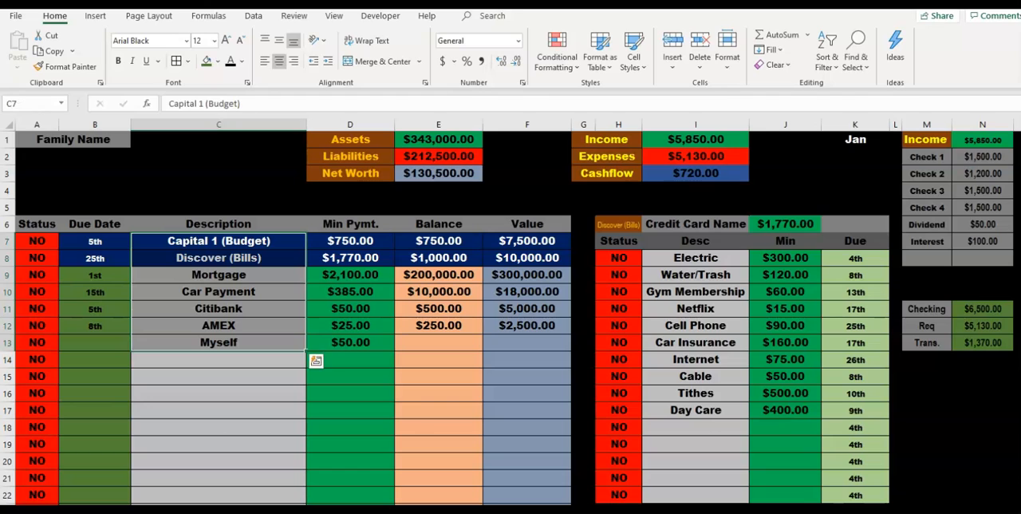
left_click_drag(696, 258, 696, 410)
left_click(219, 258)
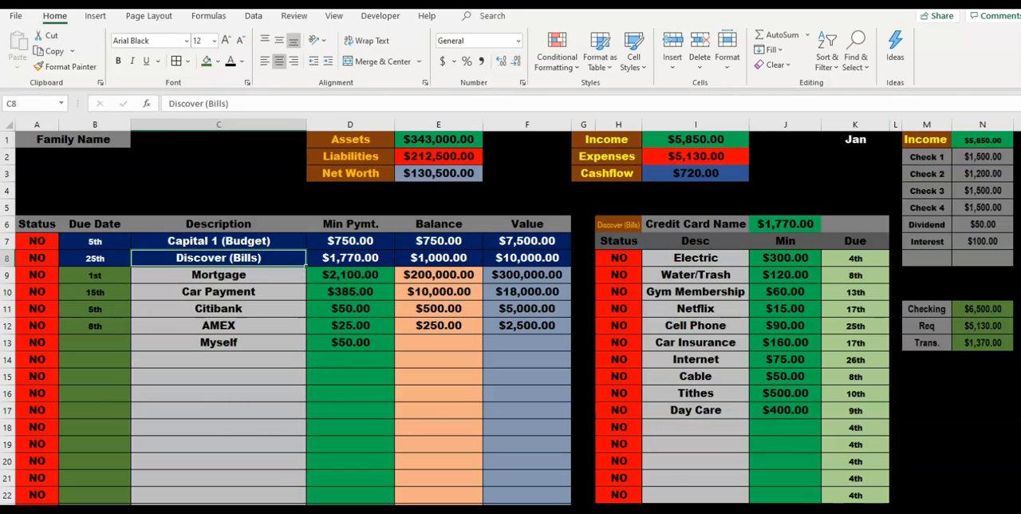
left_click_drag(696, 291, 696, 274)
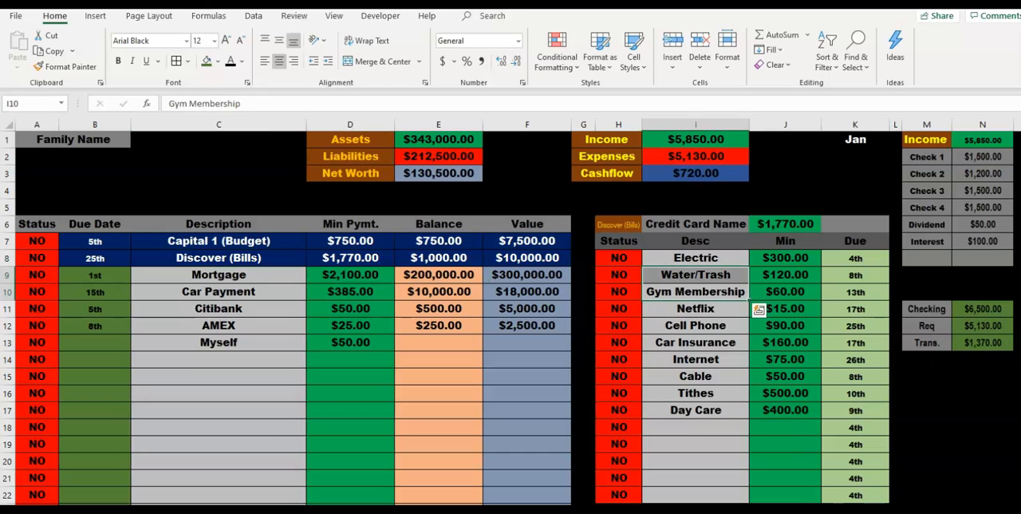
left_click(696, 394)
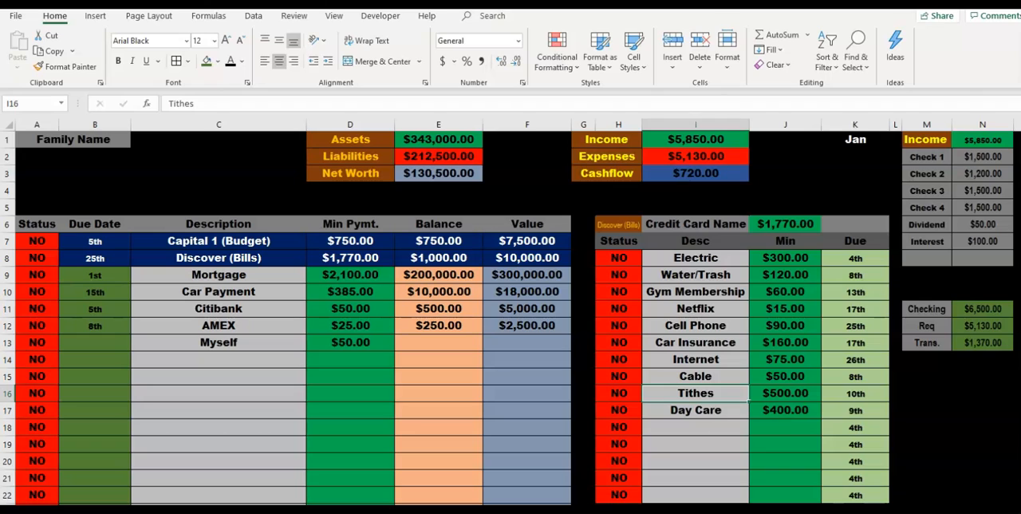
left_click(219, 275)
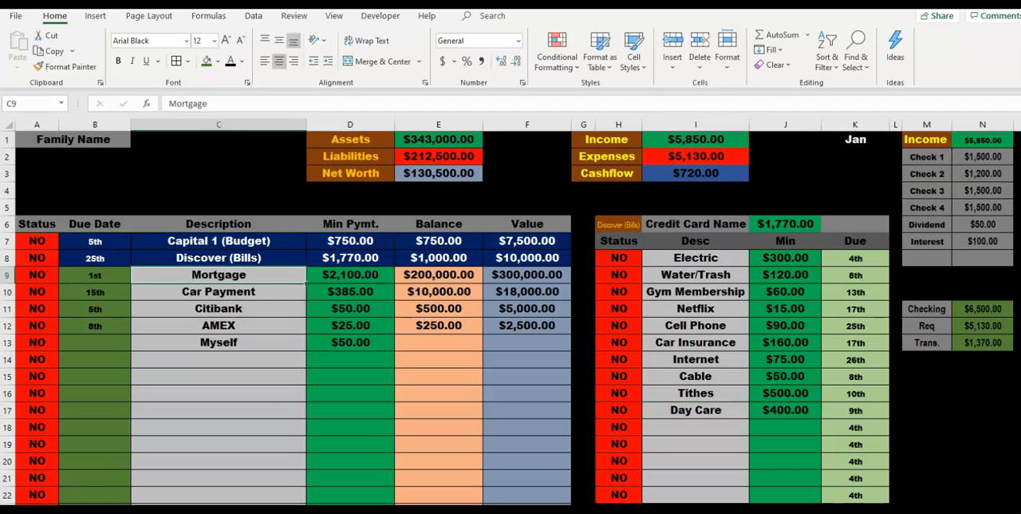